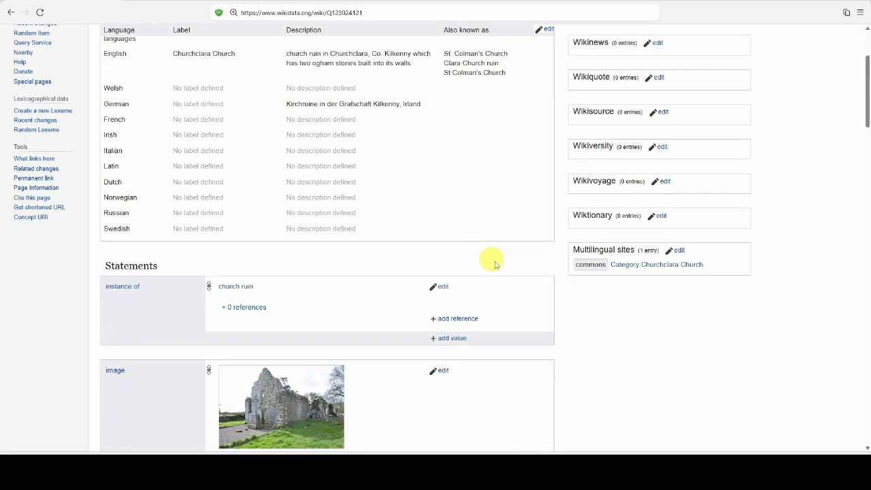
Start a new statement below the Commons category statement of the Churchclara Church item
{"action": "scroll", "coordinate": [472, 255], "scroll_direction": "down", "scroll_amount": 12}
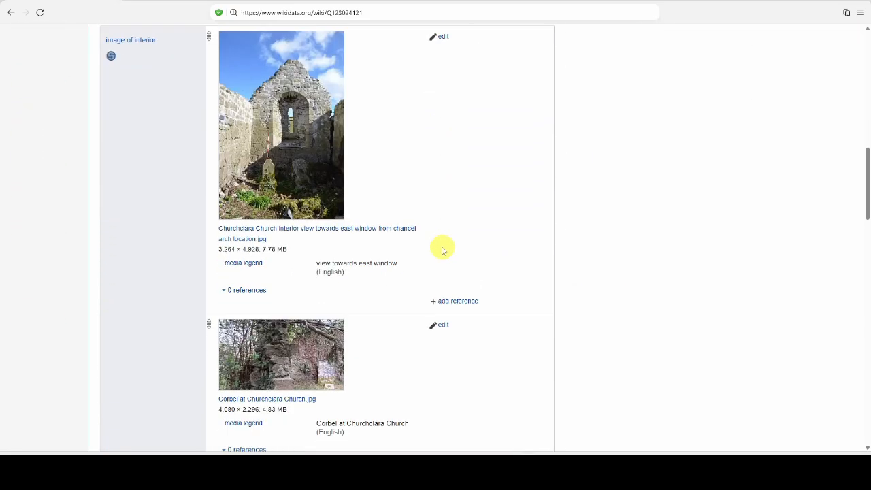
{"action": "scroll", "coordinate": [440, 229], "scroll_direction": "down", "scroll_amount": 9}
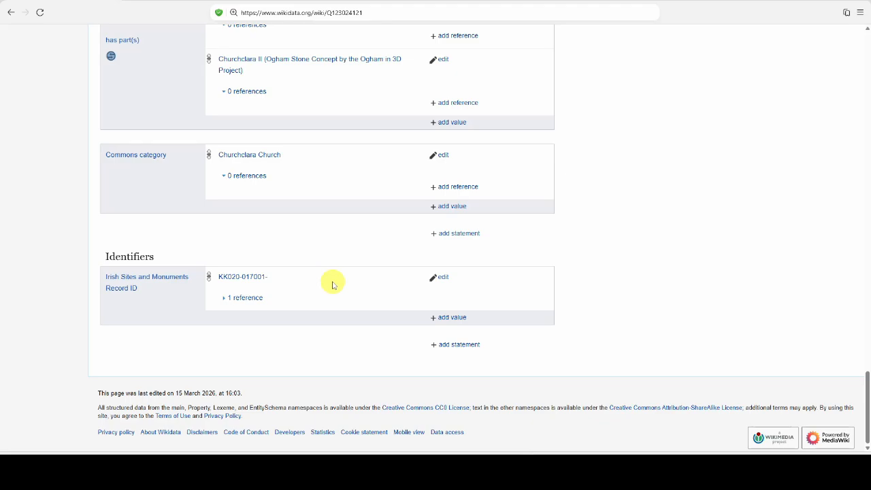
{"action": "left_click", "coordinate": [462, 238]}
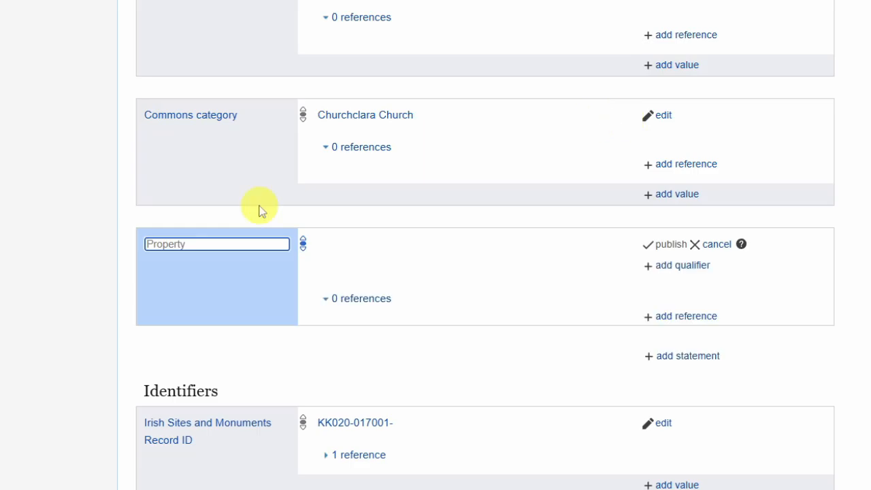
{"action": "type", "text": "start"}
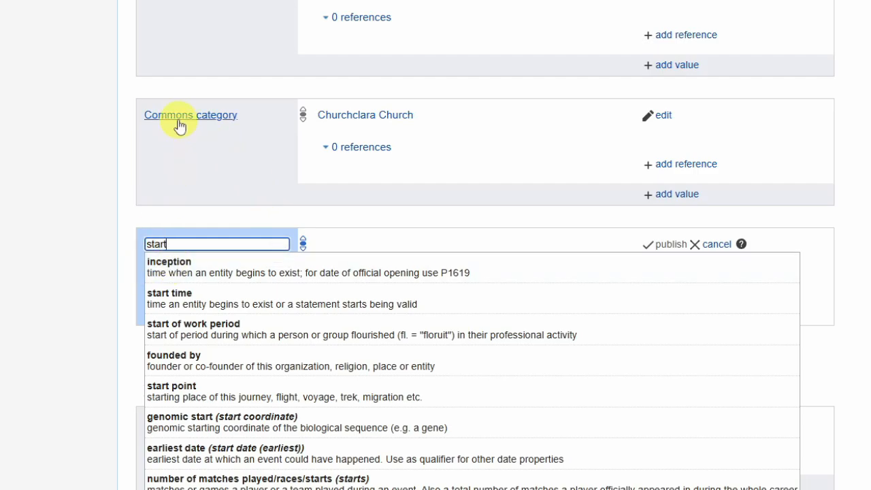
{"action": "double_click", "coordinate": [184, 244]}
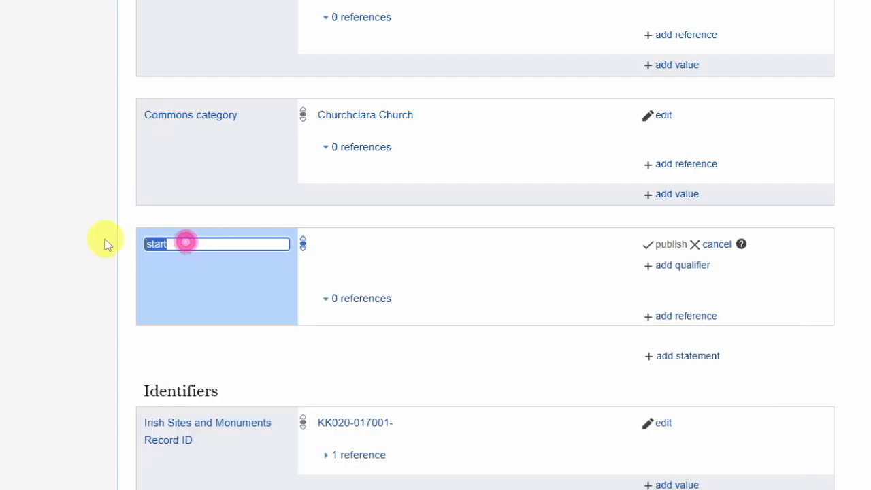
{"action": "key", "text": "BackSpace"}
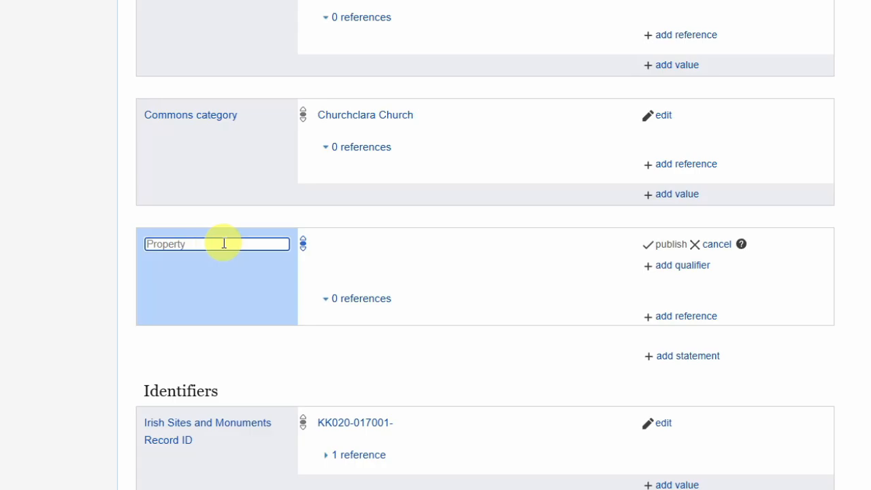
{"action": "type", "text": "rom"}
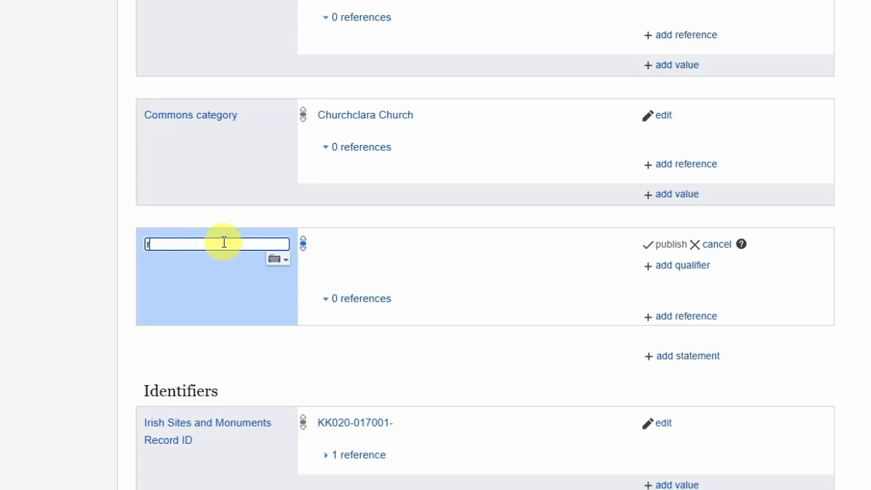
{"action": "key", "text": "BackSpace"}
{"action": "key", "text": "BackSpace"}
{"action": "key", "text": "BackSpace"}
Choose architectural style as the property of the new statement
{"action": "type", "text": "architectural s"}
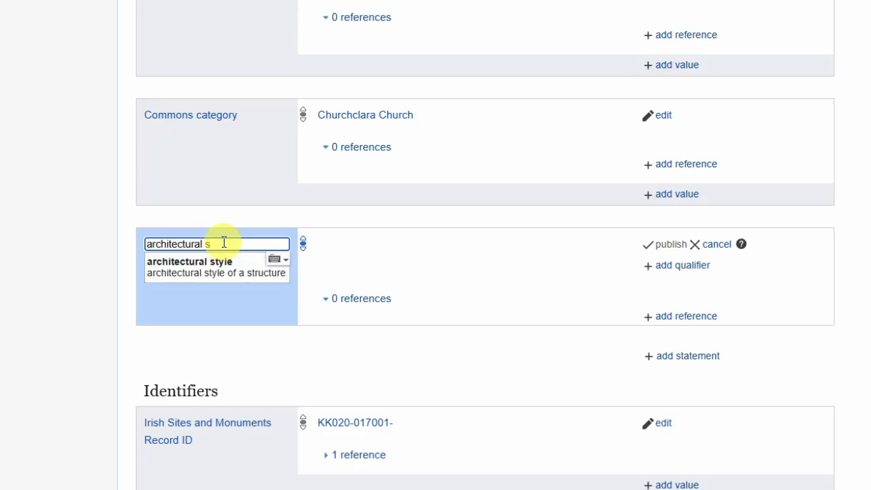
{"action": "left_click", "coordinate": [191, 267]}
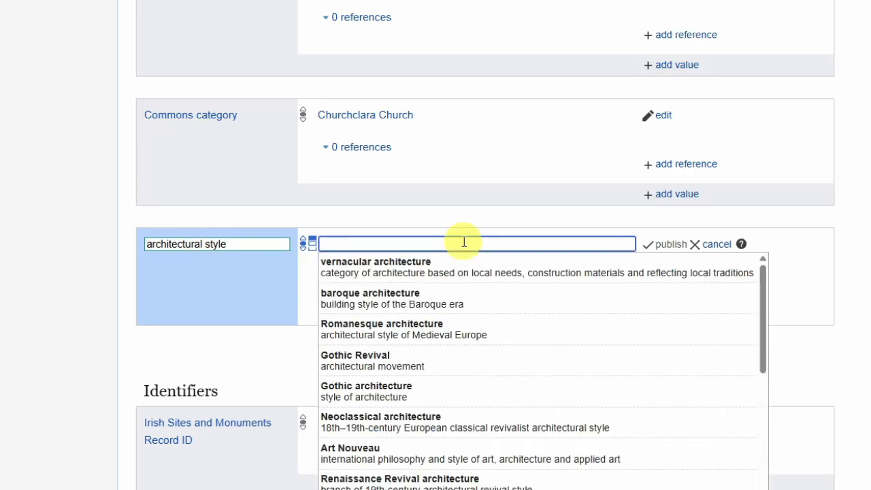
{"action": "type", "text": "Romans"}
{"action": "key", "text": "BackSpace"}
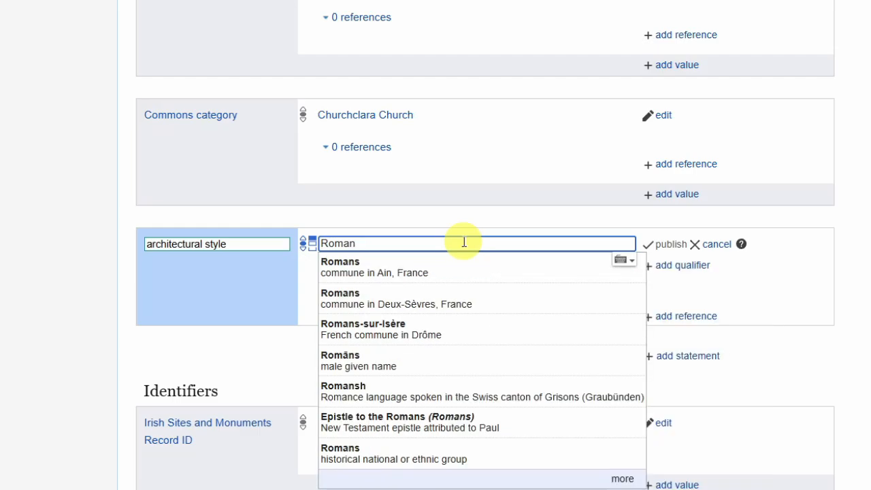
{"action": "type", "text": "e"}
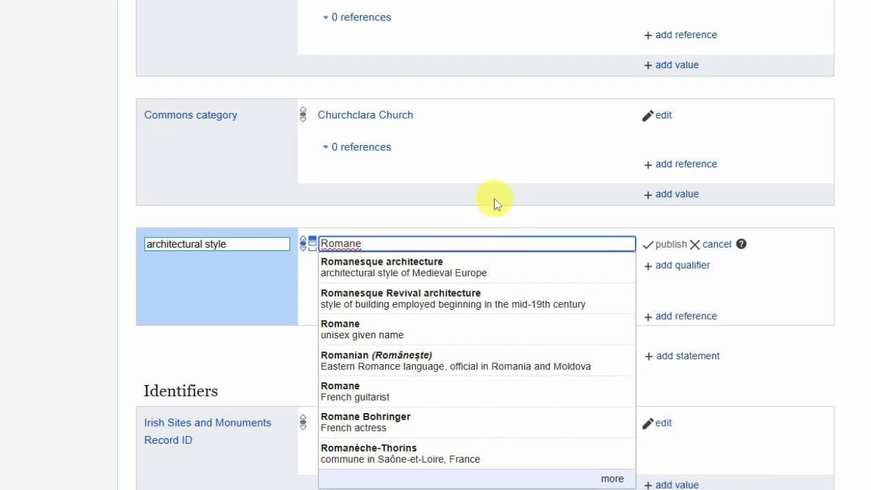
{"action": "key", "text": "ctrl+a"}
{"action": "type", "text": "Hibern"}
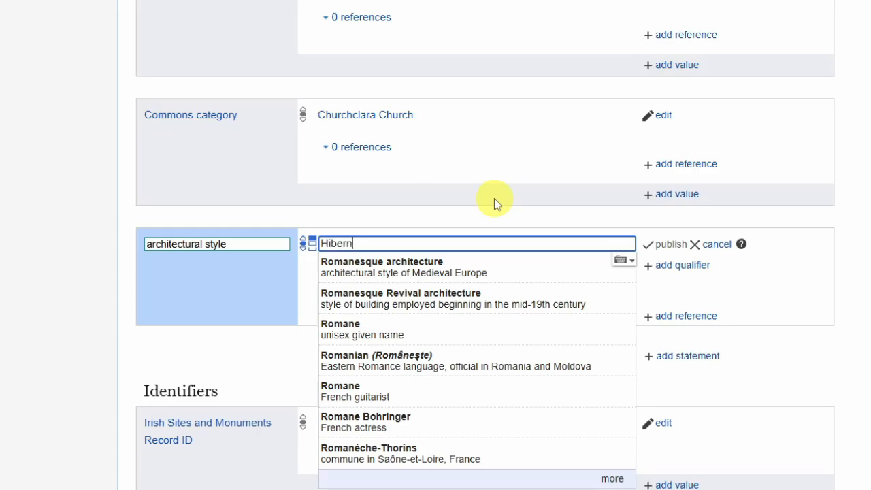
{"action": "type", "text": "o-rom"}
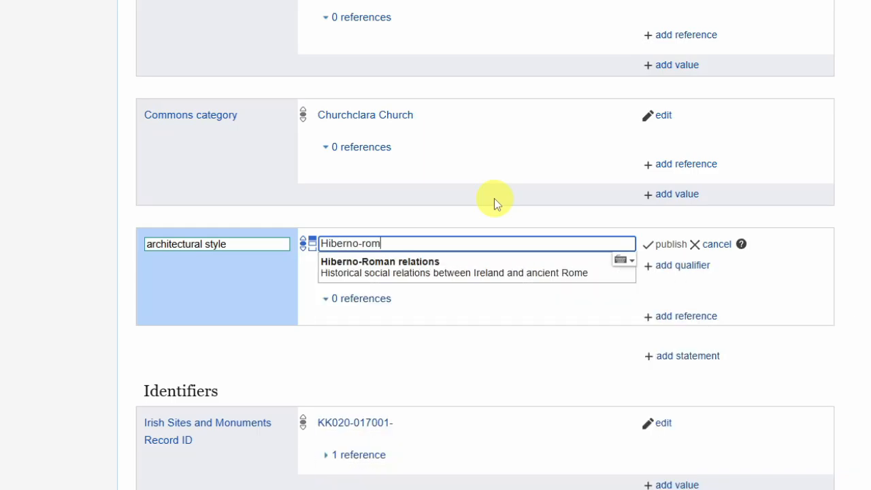
{"action": "key", "text": "ctrl+a"}
{"action": "key", "text": "BackSpace"}
Set the architectural style value to Romanesque architecture and publish the statement
{"action": "type", "text": "Romanes"}
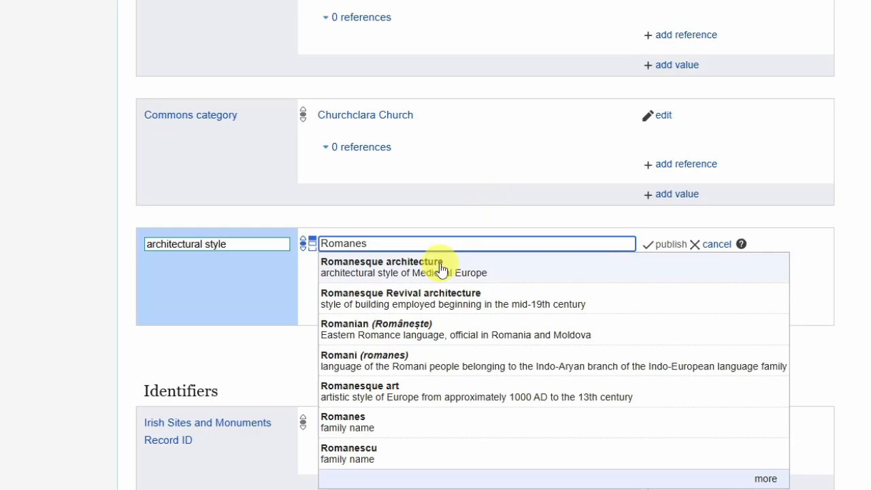
{"action": "left_click", "coordinate": [441, 270]}
{"action": "left_click", "coordinate": [657, 245]}
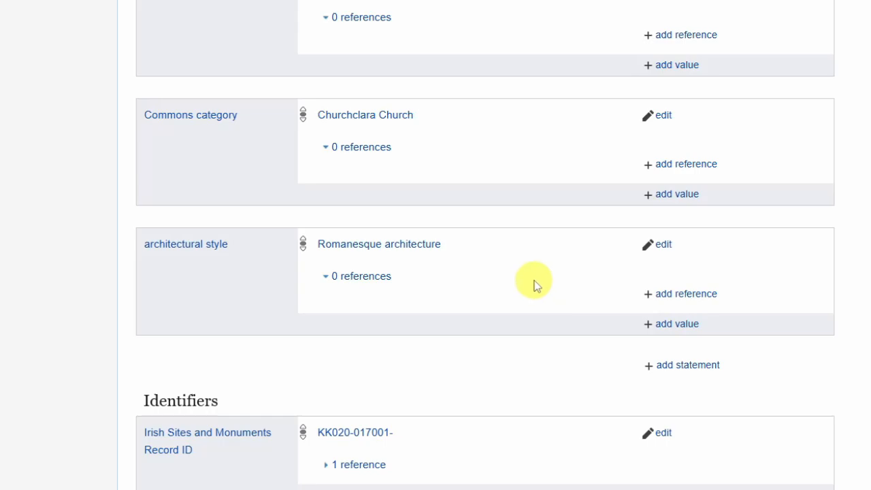
Add a reference to the architectural style: stated in local knowledge (knowledge of your native or home district or region), and publish it
{"action": "left_click", "coordinate": [684, 294]}
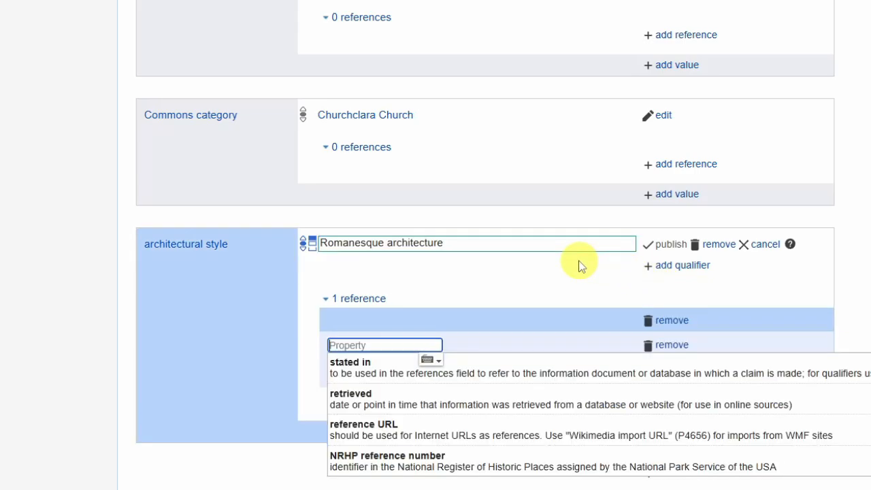
{"action": "left_click", "coordinate": [524, 373]}
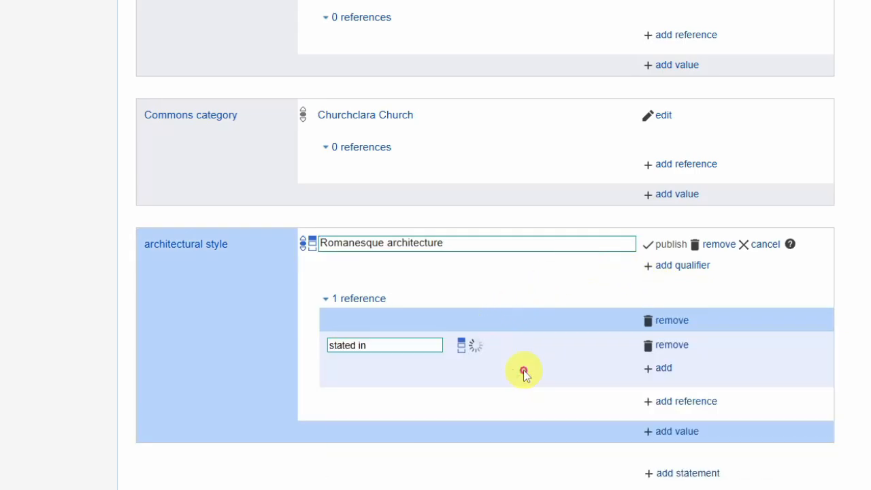
{"action": "type", "text": "local kno"}
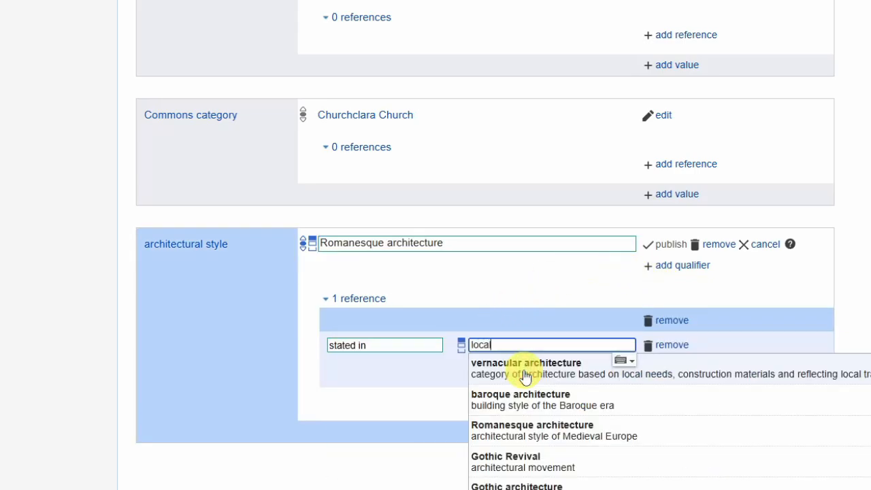
{"action": "type", "text": "w"}
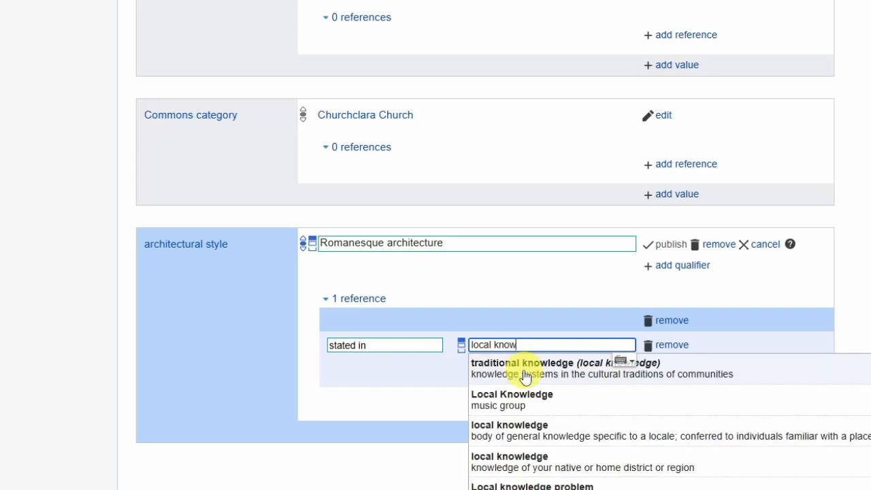
{"action": "left_click", "coordinate": [500, 462]}
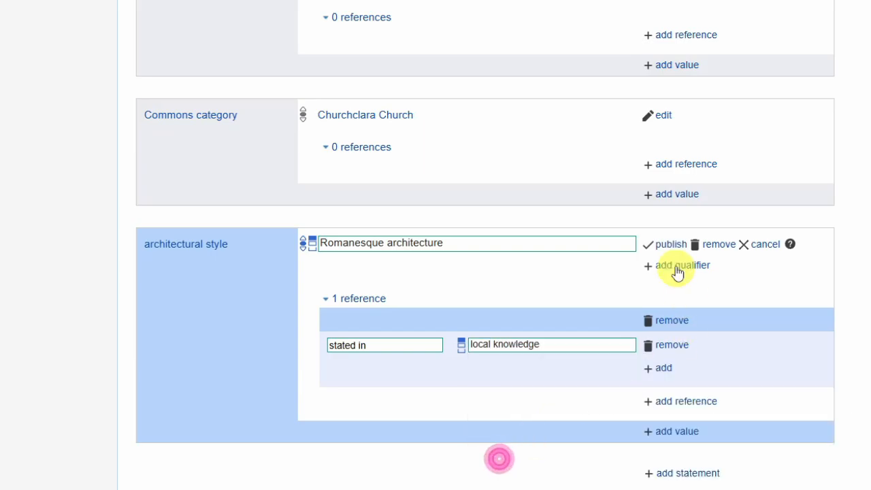
{"action": "left_click", "coordinate": [667, 243]}
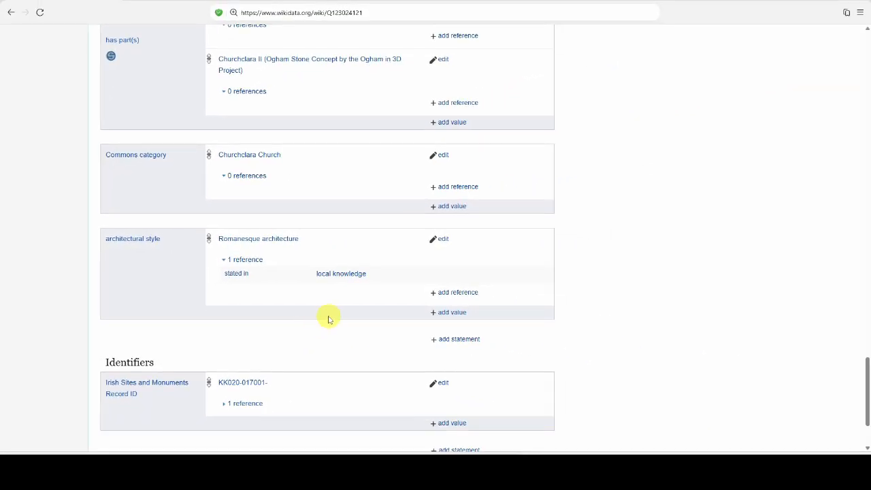
Add chancel, the area around the altar of a Christian church, as a has part(s) value and publish it
{"action": "scroll", "coordinate": [332, 316], "scroll_direction": "up", "scroll_amount": 3}
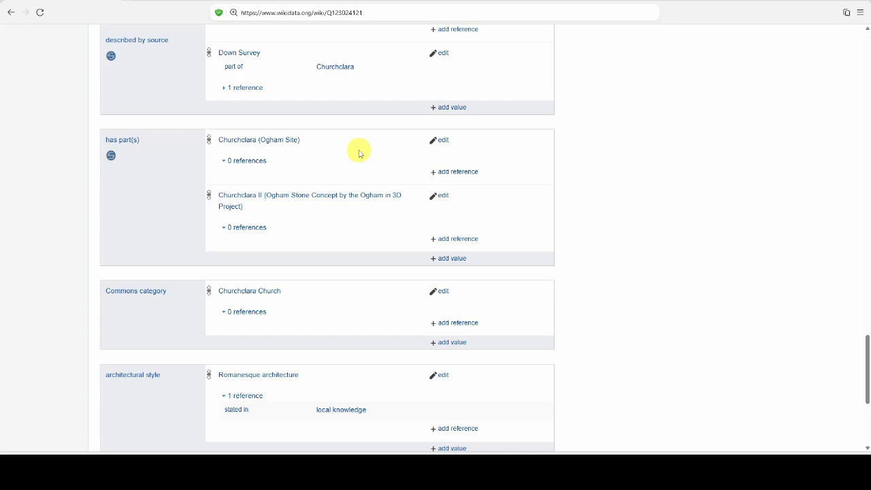
{"action": "scroll", "coordinate": [359, 153], "scroll_direction": "up", "scroll_amount": 7}
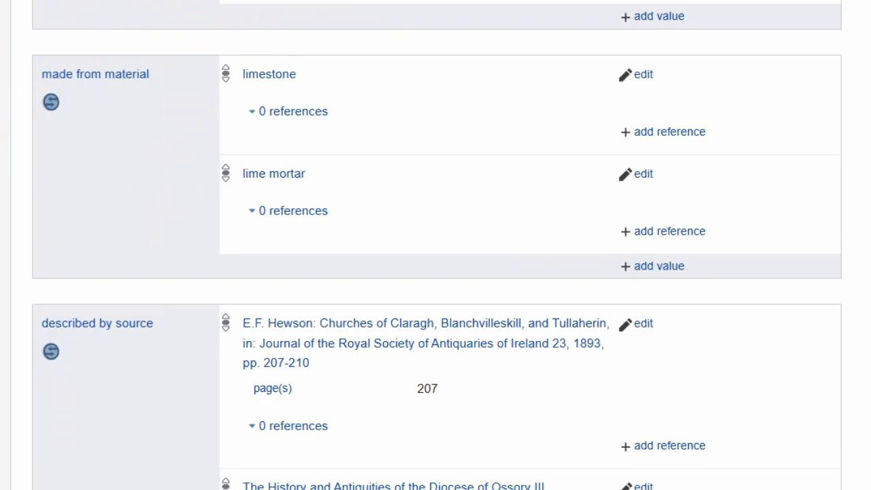
{"action": "scroll", "coordinate": [52, 143], "scroll_direction": "down", "scroll_amount": 5}
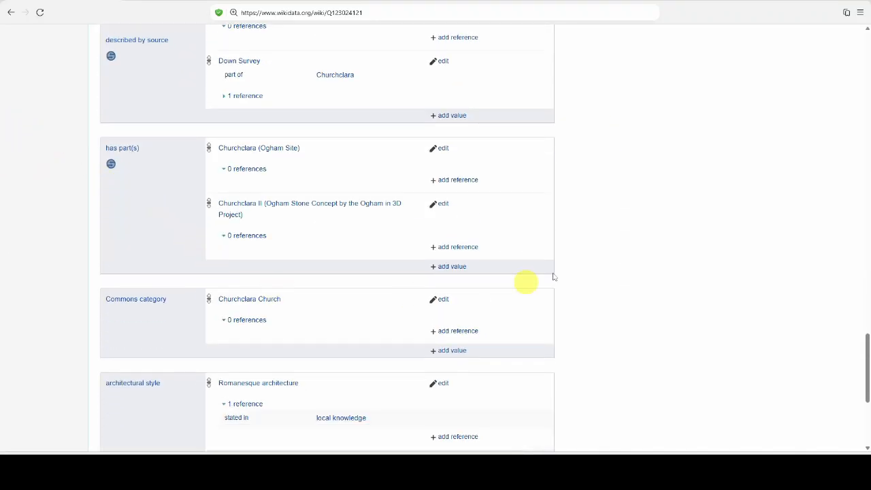
{"action": "scroll", "coordinate": [569, 247], "scroll_direction": "down", "scroll_amount": 1}
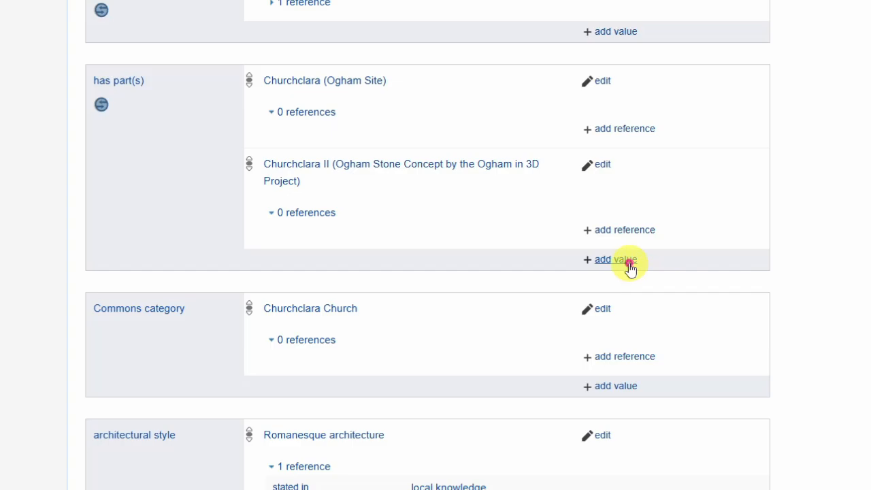
{"action": "left_click", "coordinate": [628, 265]}
{"action": "type", "text": "chancel"}
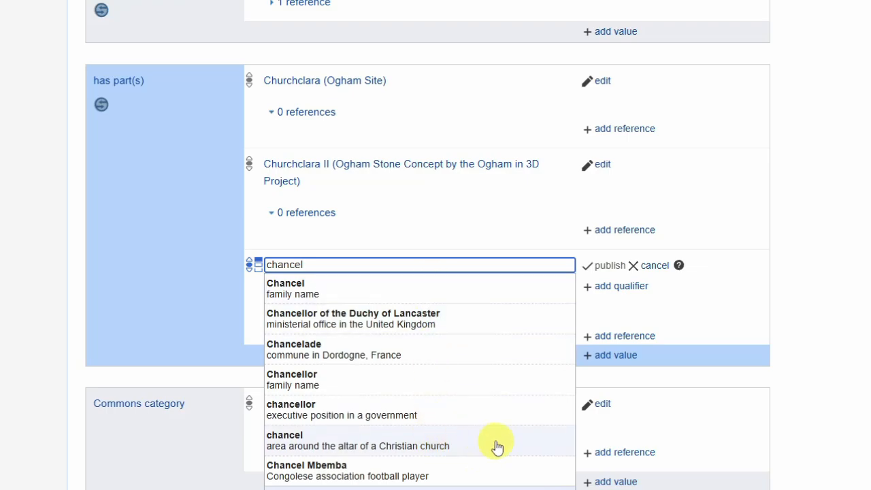
{"action": "left_click", "coordinate": [440, 443]}
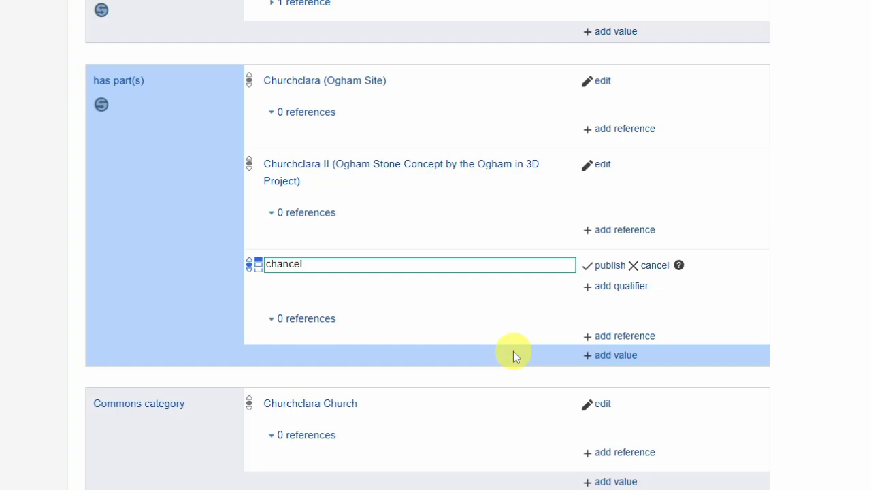
{"action": "left_click", "coordinate": [609, 266]}
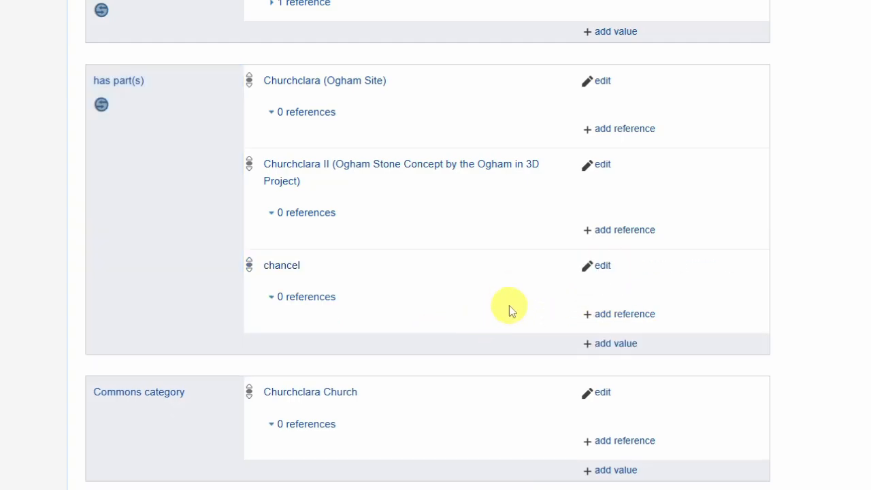
Add nave, the main body of a church, as another has part(s) value and publish it
{"action": "scroll", "coordinate": [494, 245], "scroll_direction": "down", "scroll_amount": 1}
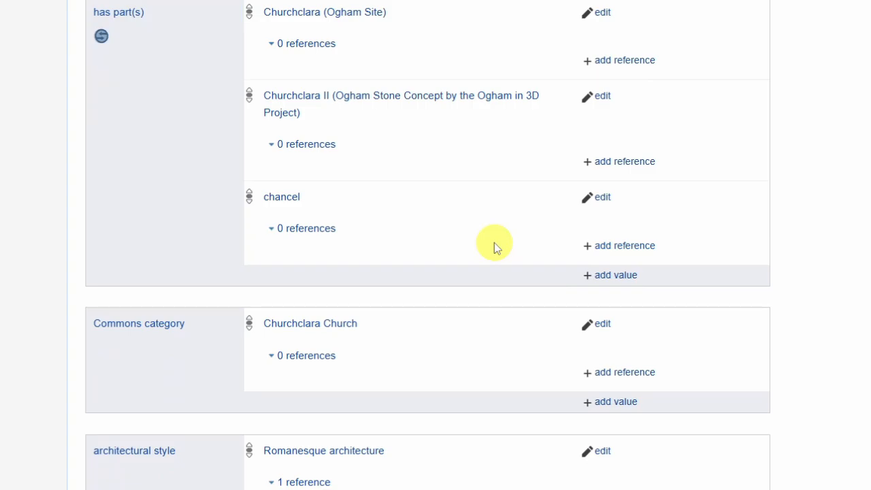
{"action": "left_click", "coordinate": [616, 274]}
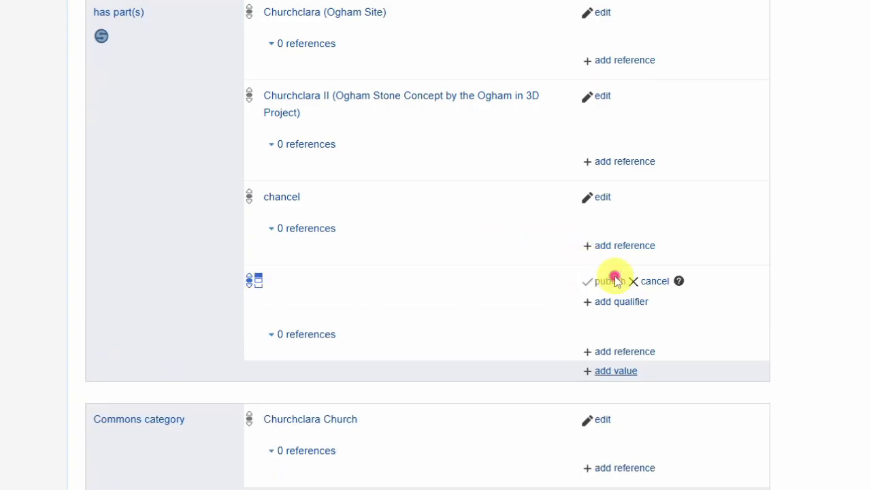
{"action": "type", "text": "nave"}
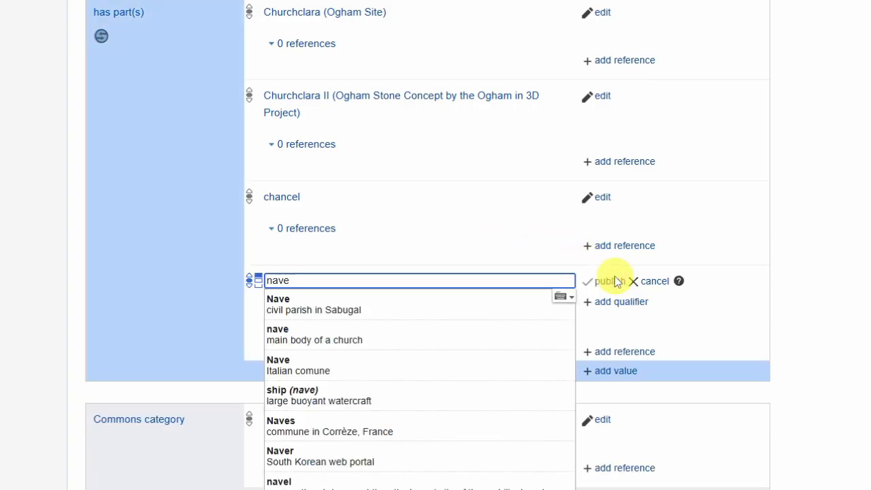
{"action": "left_click", "coordinate": [447, 334]}
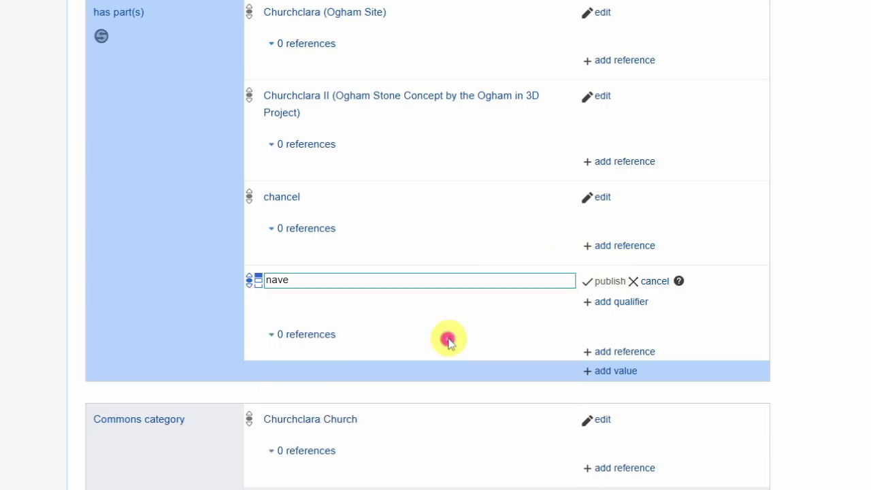
{"action": "left_click", "coordinate": [610, 283]}
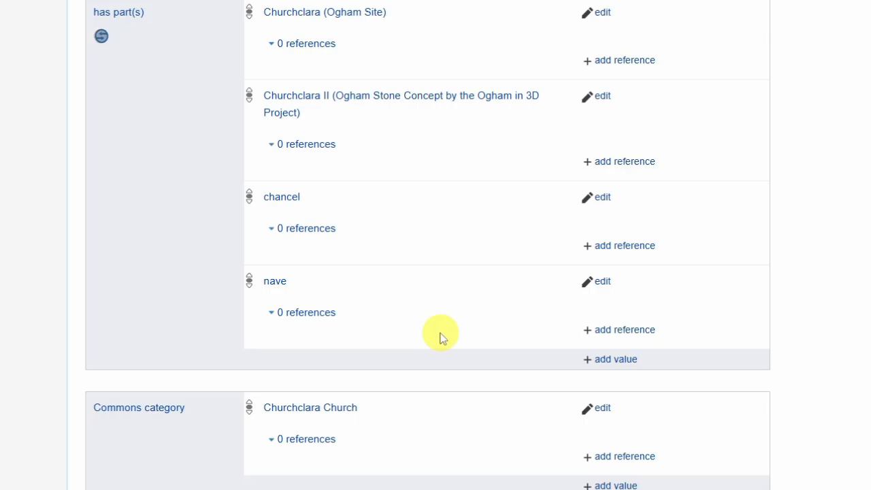
{"action": "left_click", "coordinate": [607, 359]}
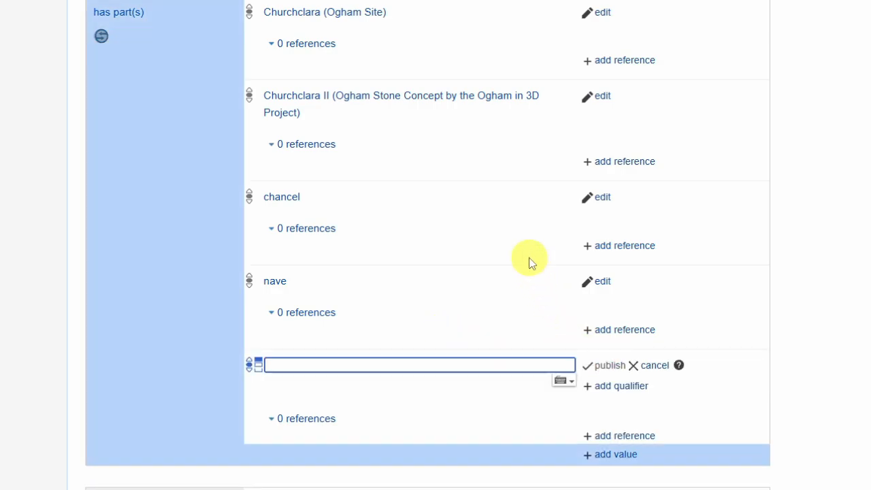
{"action": "type", "text": "aisle"}
{"action": "scroll", "coordinate": [494, 205], "scroll_direction": "down", "scroll_amount": 1}
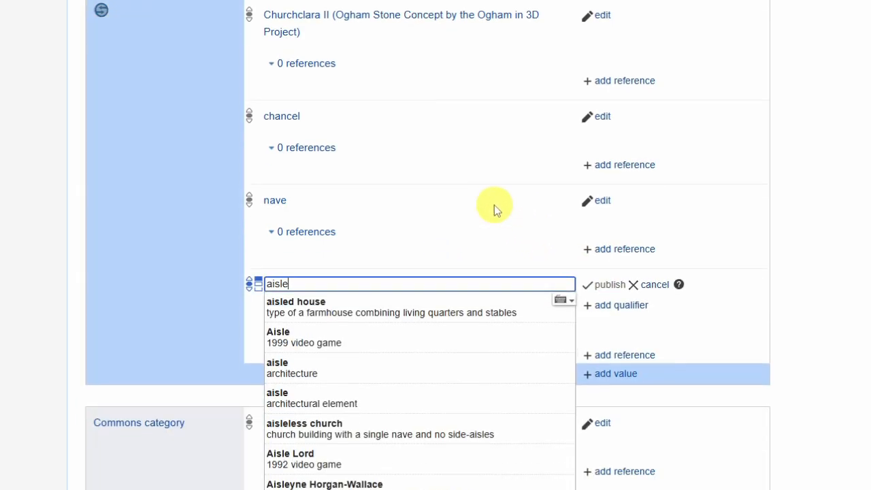
{"action": "scroll", "coordinate": [494, 204], "scroll_direction": "down", "scroll_amount": 1}
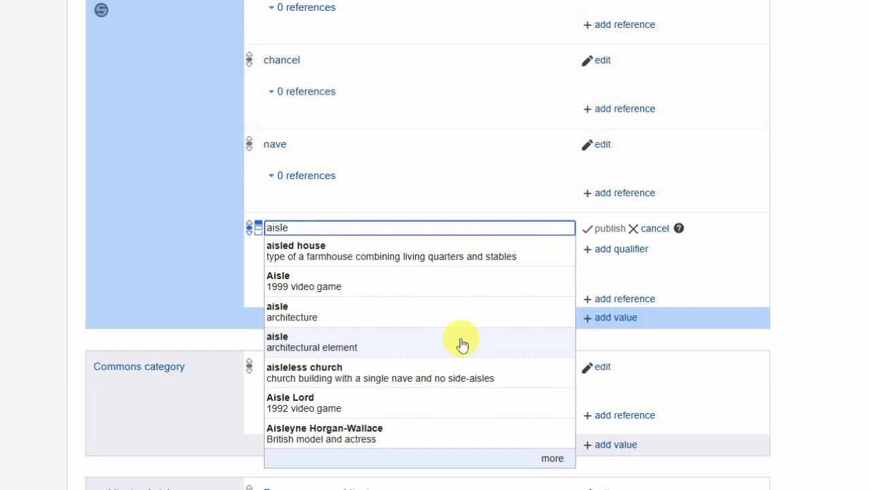
{"action": "key", "text": "ctrl+a"}
{"action": "type", "text": "south aisle"}
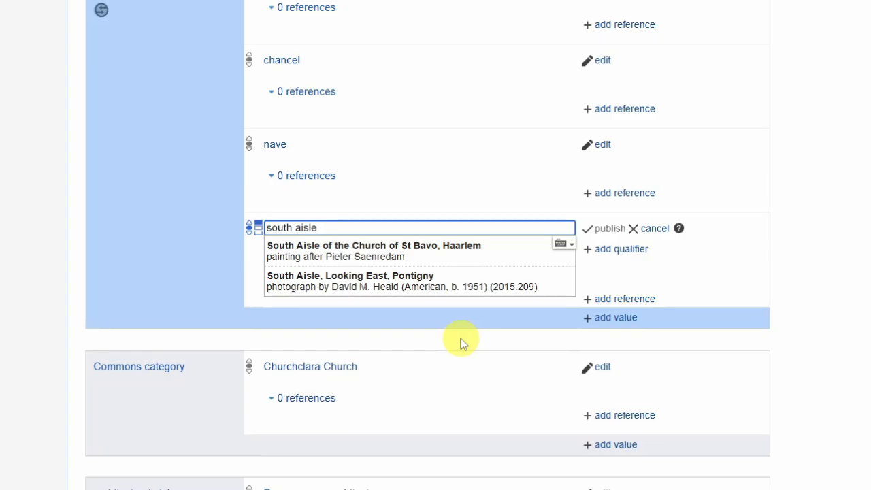
{"action": "key", "text": "ctrl+a"}
{"action": "key", "text": "BackSpace"}
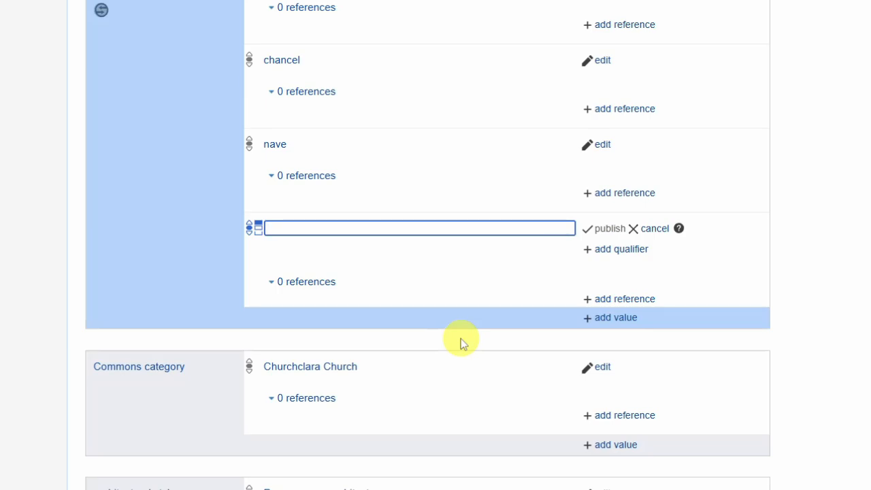
{"action": "type", "text": "aisle"}
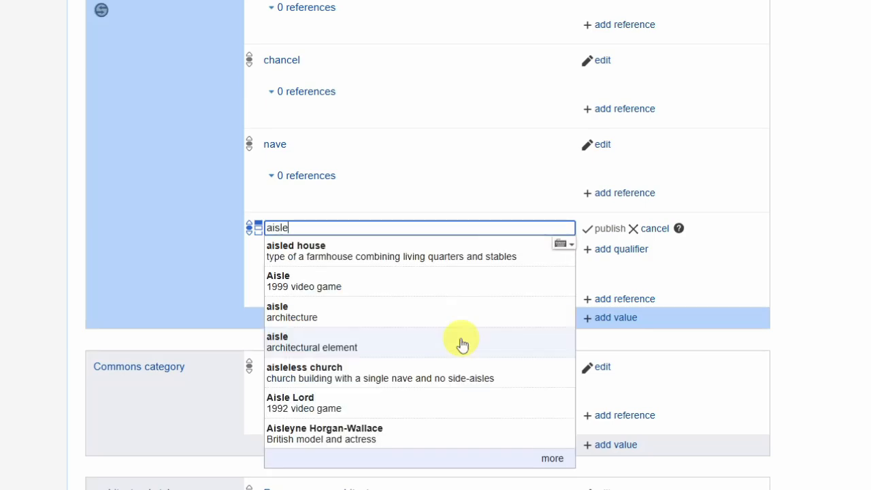
{"action": "left_click", "coordinate": [365, 315]}
{"action": "left_click", "coordinate": [621, 250]}
{"action": "type", "text": "car"}
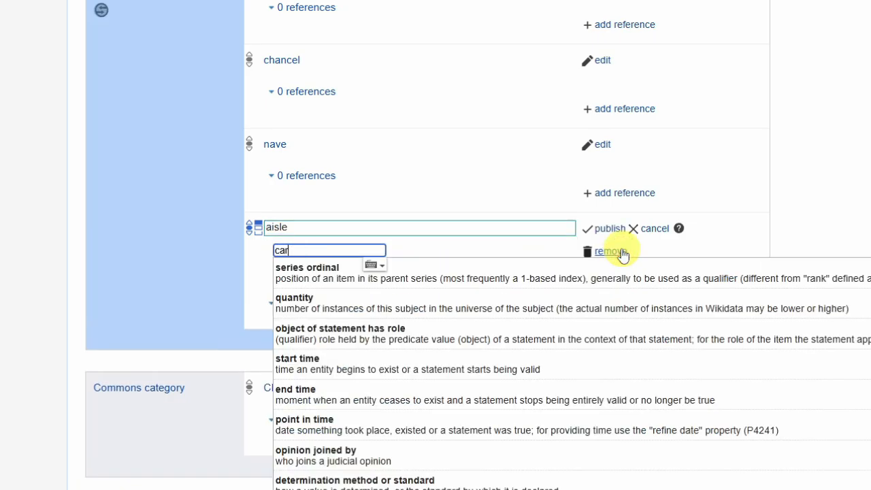
{"action": "type", "text": "dinal di"}
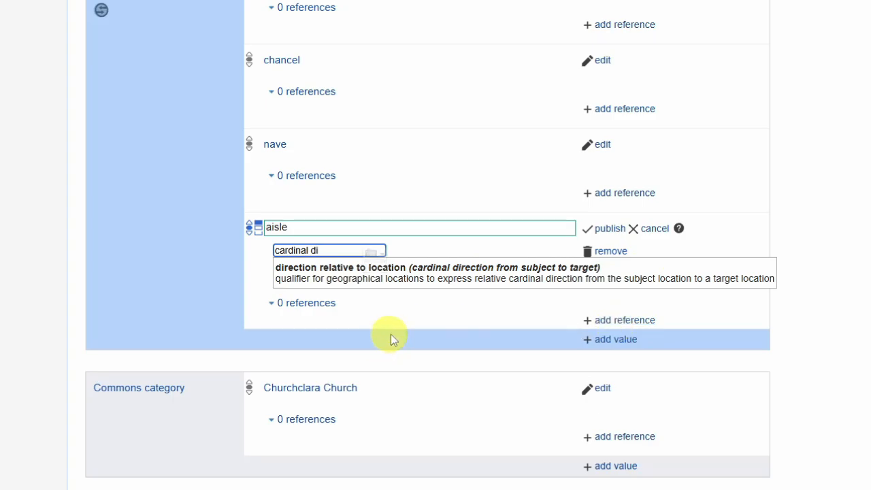
{"action": "left_click", "coordinate": [428, 283]}
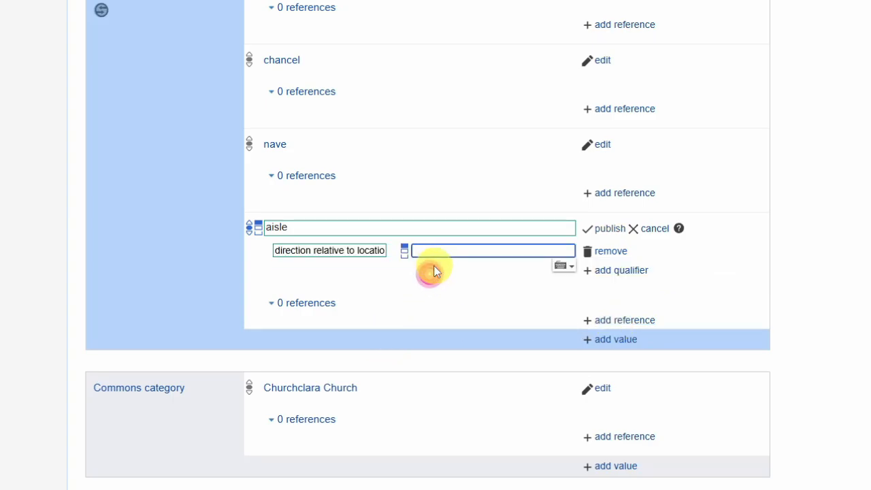
{"action": "type", "text": "south"}
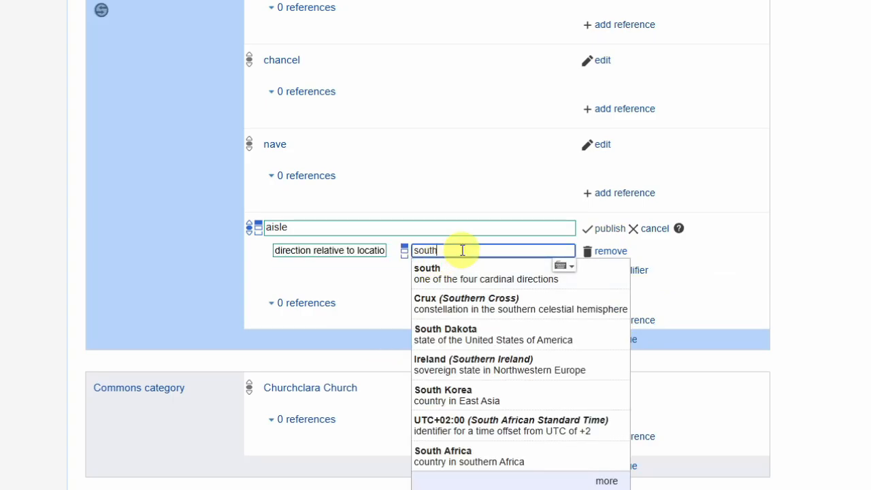
{"action": "left_click", "coordinate": [464, 267]}
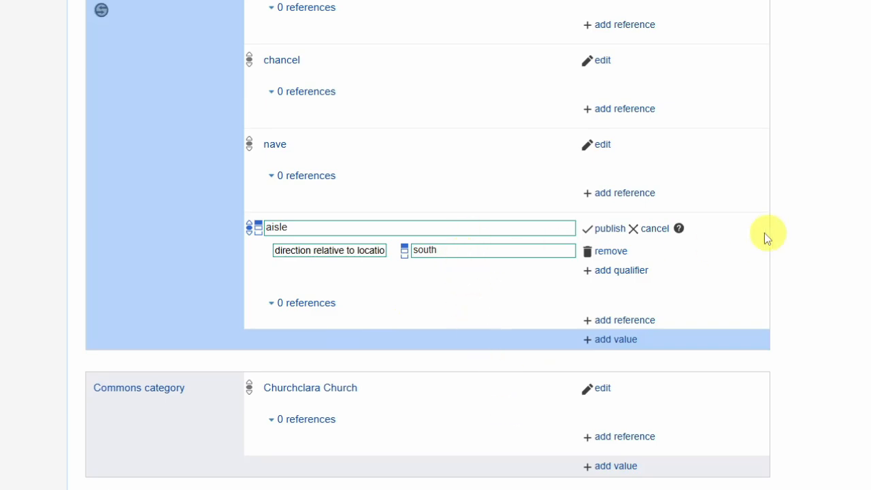
{"action": "left_click", "coordinate": [654, 233]}
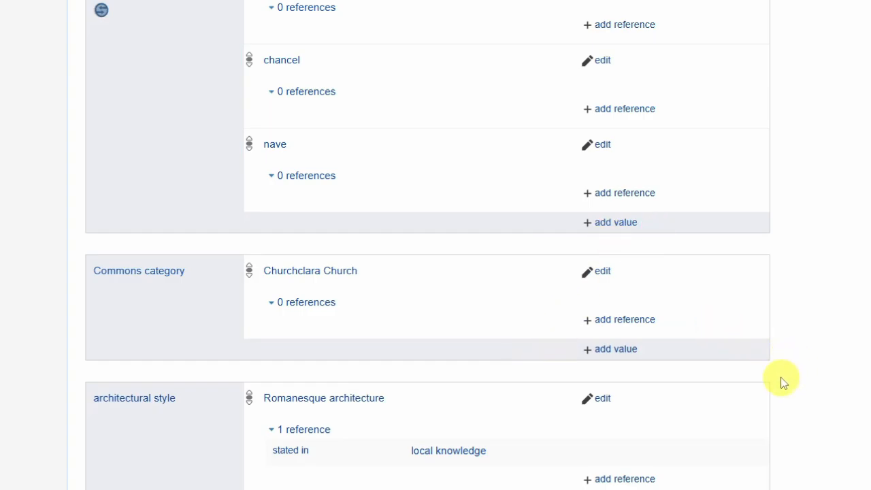
Start another has part(s) value with piscina, the shallow basin placed near the altar of a church
{"action": "left_click", "coordinate": [615, 222]}
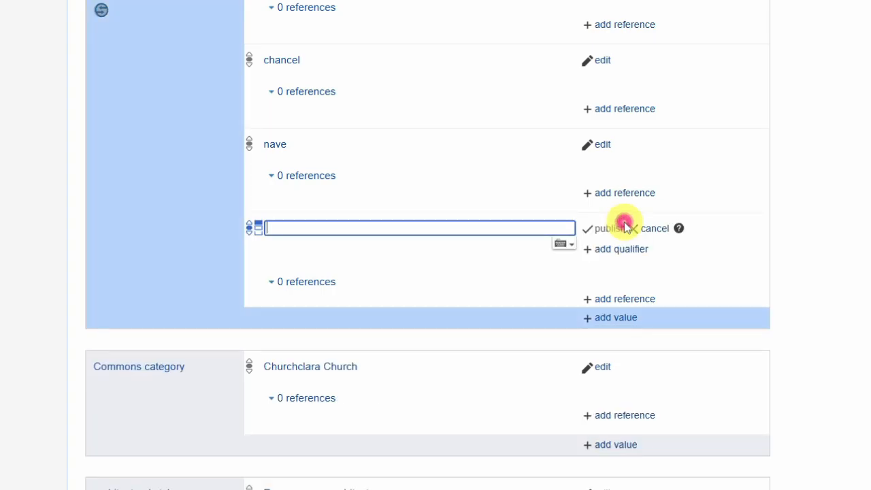
{"action": "type", "text": "piscina"}
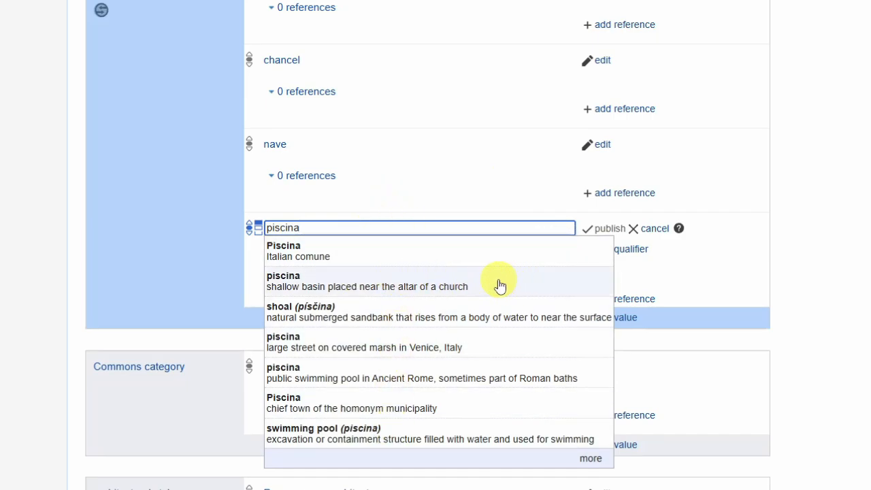
{"action": "left_click", "coordinate": [456, 281]}
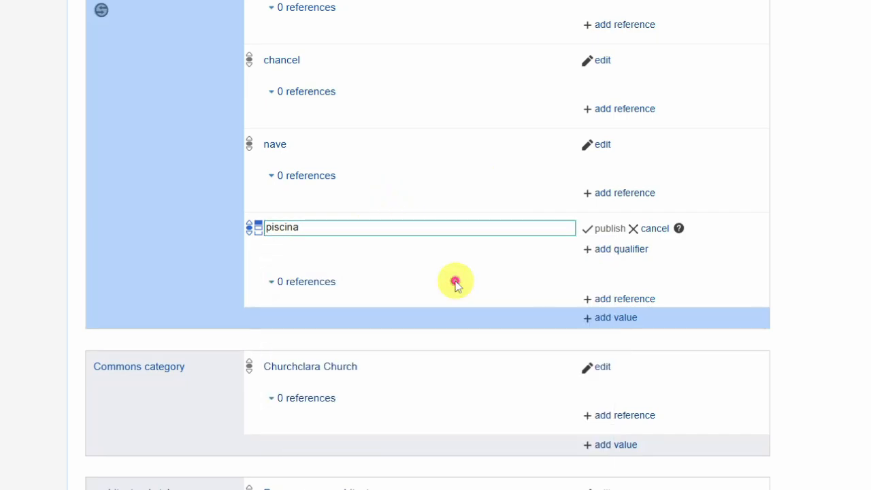
Add a state of conservation qualifier to the piscina value and set it to demolished or destroyed
{"action": "left_click", "coordinate": [614, 250]}
{"action": "type", "text": "state "}
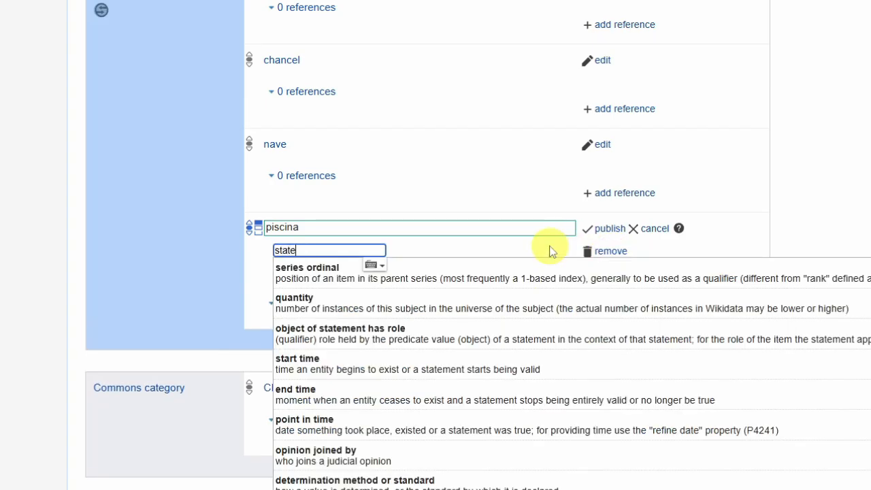
{"action": "type", "text": "of cons"}
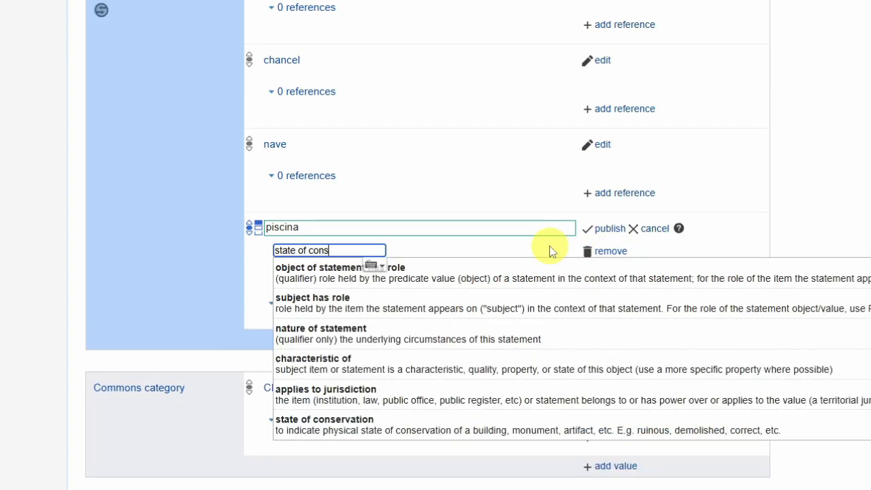
{"action": "left_click", "coordinate": [468, 275]}
{"action": "type", "text": "de"}
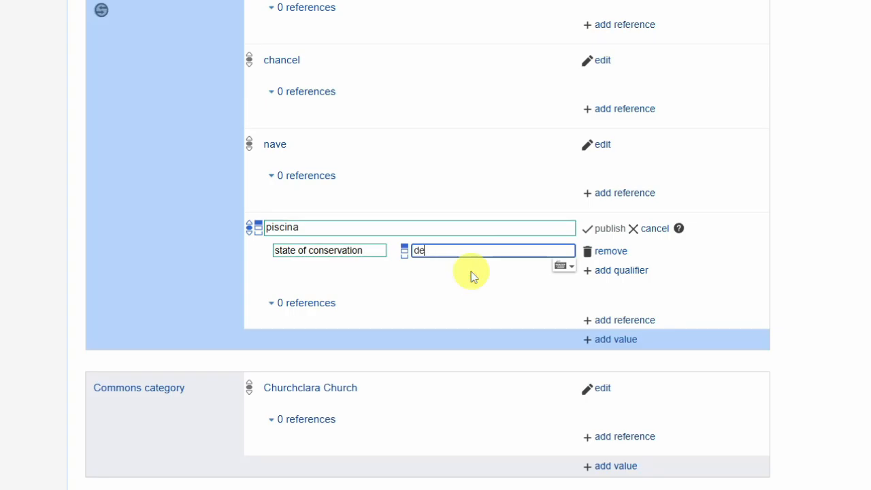
{"action": "type", "text": "mol"}
{"action": "left_click", "coordinate": [495, 302]}
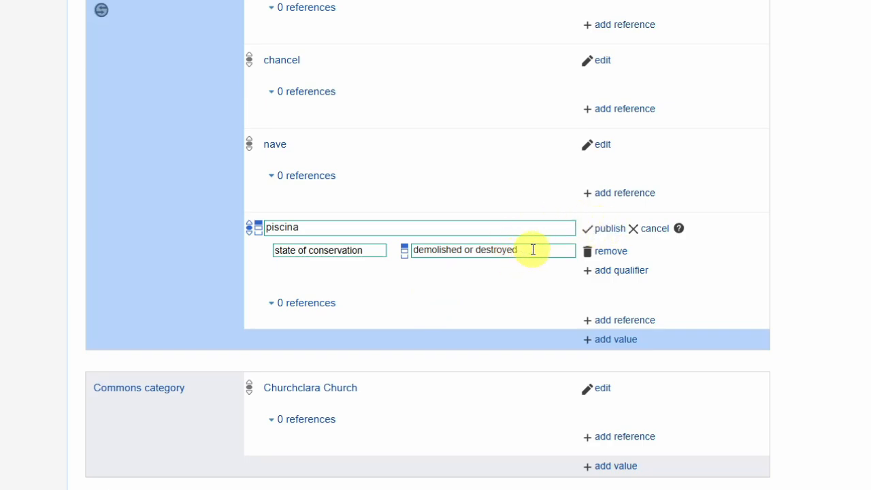
Try ruinous as the piscina's state of conservation
{"action": "left_click_drag", "start_coordinate": [532, 250], "coordinate": [401, 249]}
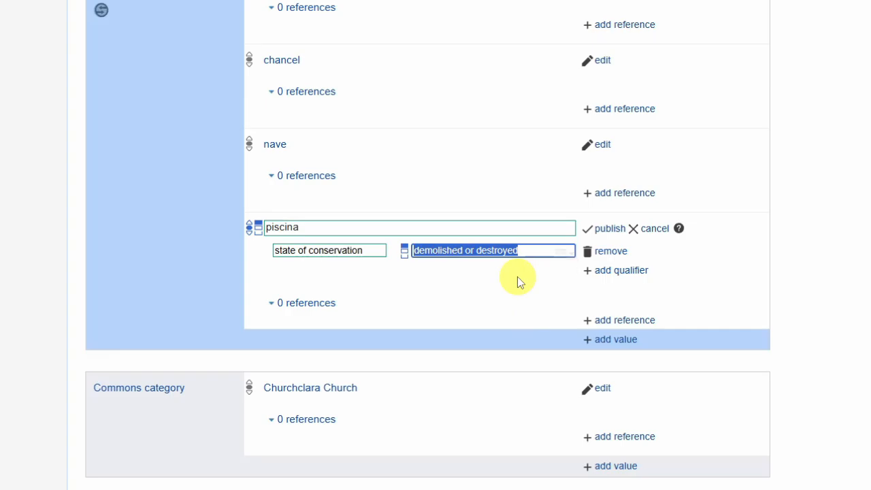
{"action": "type", "text": "ruinous"}
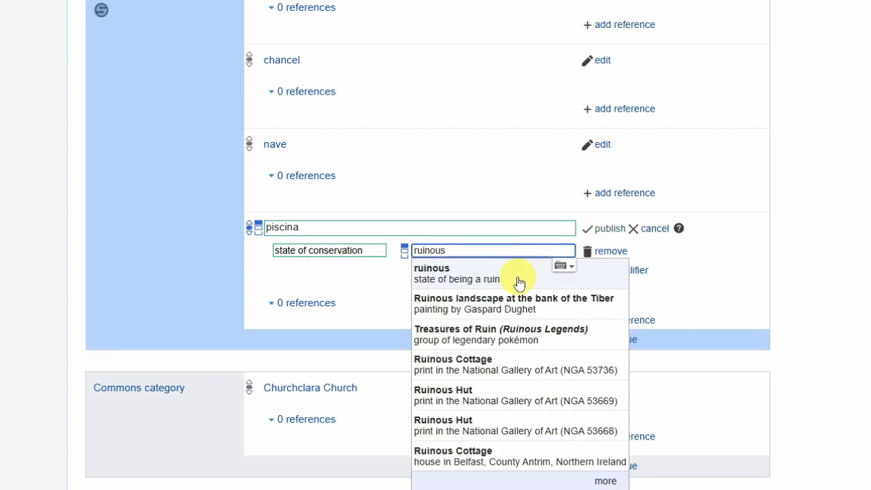
Set the piscina's state of conservation to demolished or destroyed and publish the statement
{"action": "left_click_drag", "start_coordinate": [483, 251], "coordinate": [408, 254]}
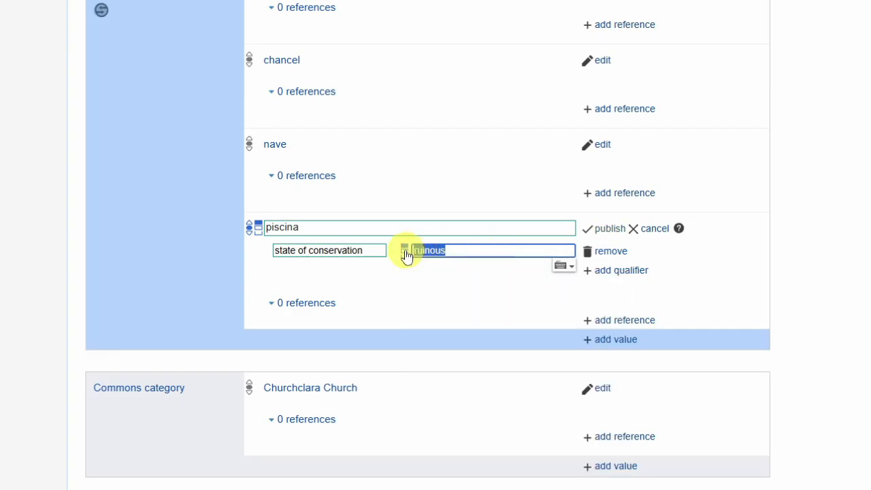
{"action": "type", "text": "demoli"}
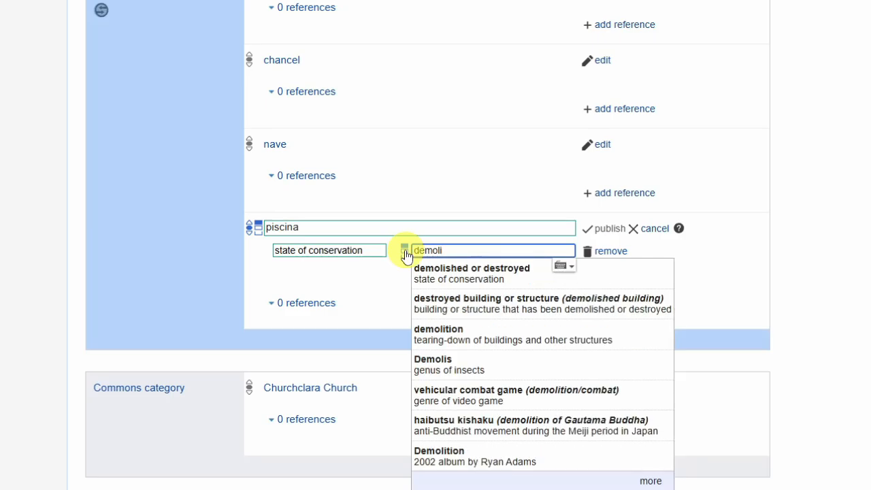
{"action": "left_click", "coordinate": [448, 272]}
{"action": "left_click", "coordinate": [601, 230]}
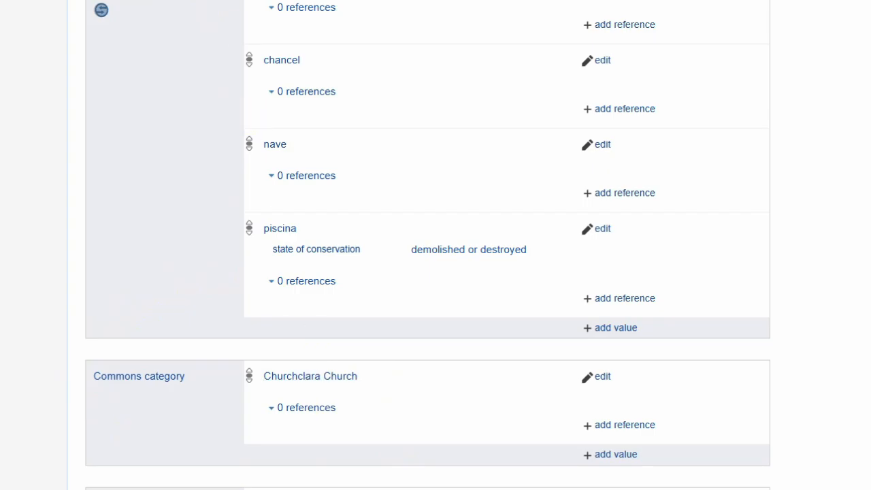
Switch to the Churchclara Church category on Wikimedia Commons and view the interior south wall piscina photo in its interior subcategory
{"action": "left_click", "coordinate": [165, 2]}
{"action": "scroll", "coordinate": [117, 256], "scroll_direction": "up", "scroll_amount": 9}
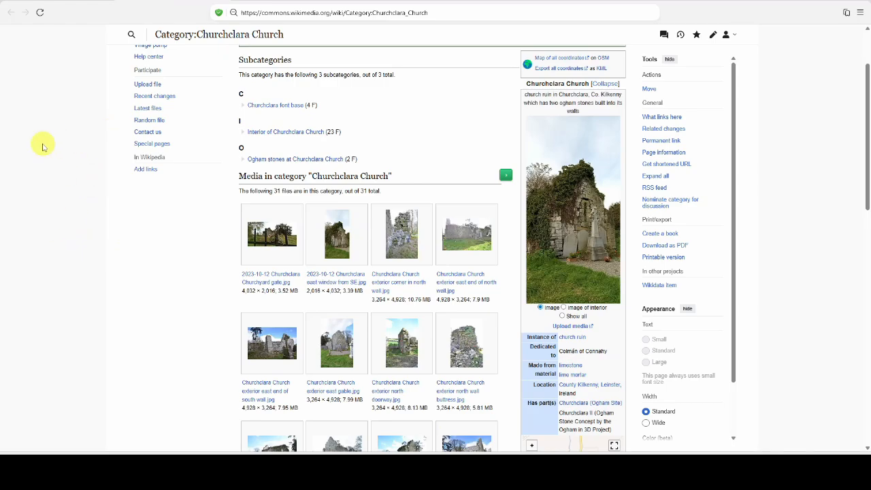
{"action": "scroll", "coordinate": [54, 169], "scroll_direction": "down", "scroll_amount": 2}
{"action": "scroll", "coordinate": [53, 166], "scroll_direction": "up", "scroll_amount": 2}
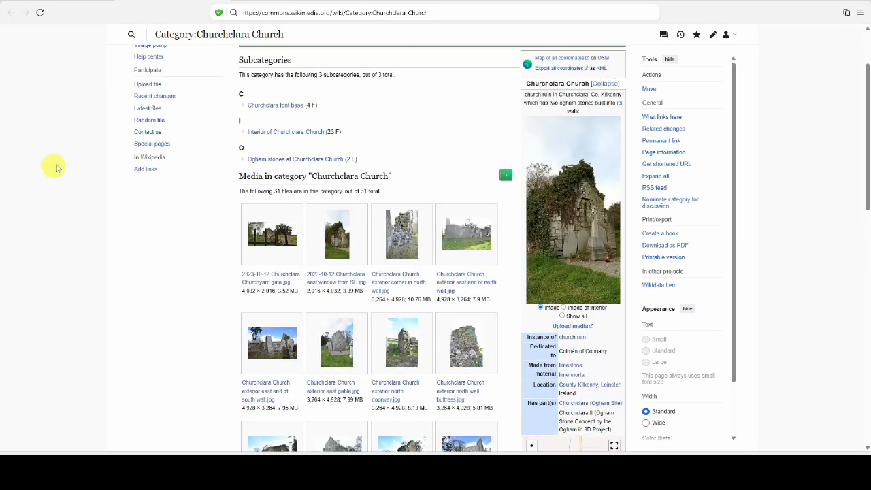
{"action": "left_click", "coordinate": [292, 134]}
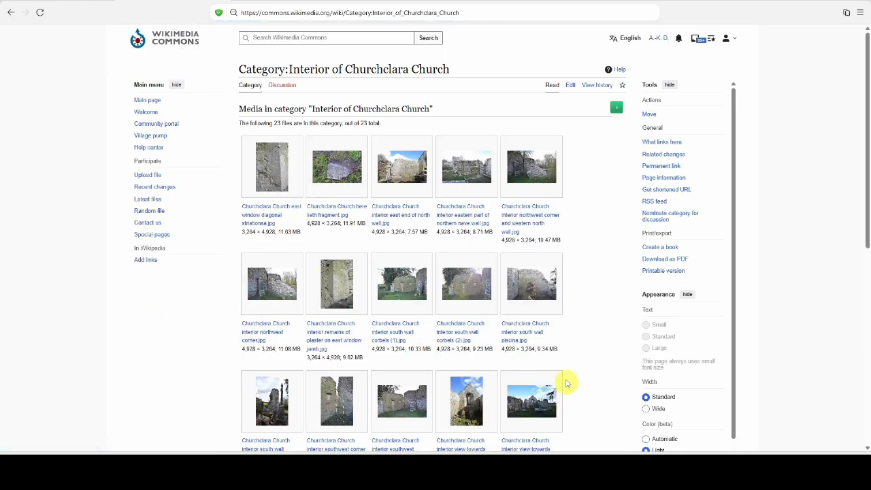
{"action": "left_click", "coordinate": [536, 336]}
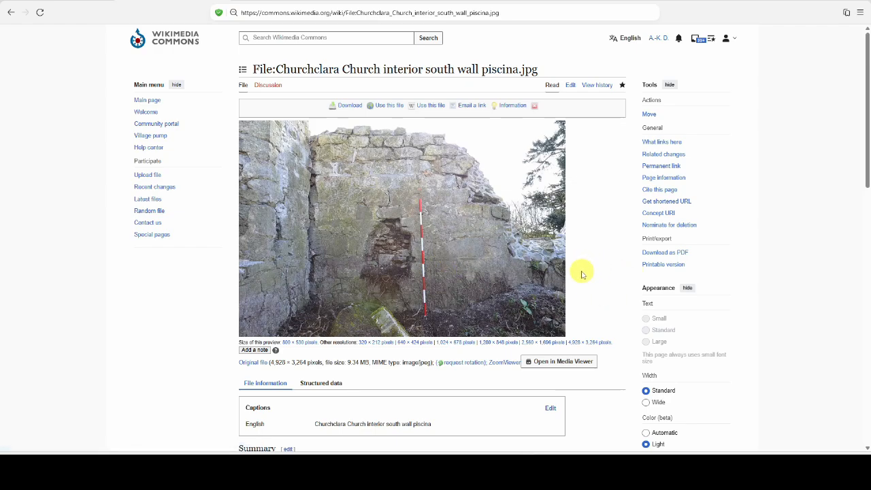
View the photo of the piscina's location at Churchclara Church, and return to the interior category
{"action": "left_click", "coordinate": [11, 12]}
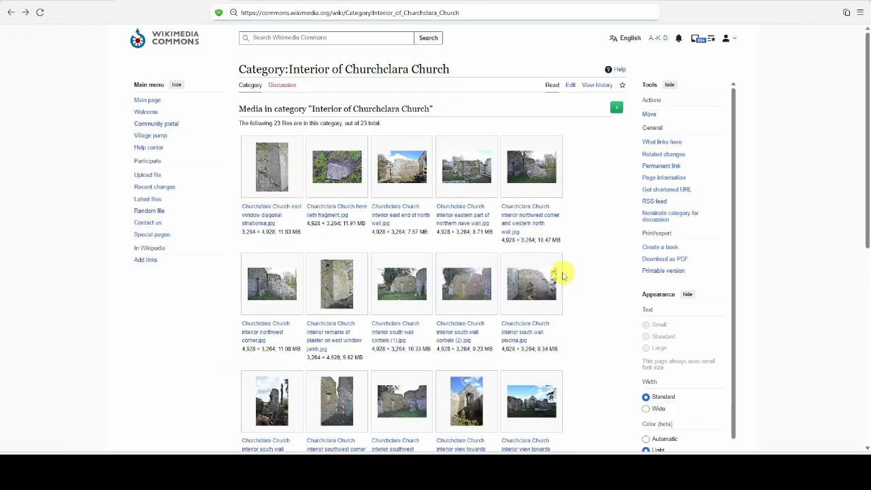
{"action": "scroll", "coordinate": [582, 281], "scroll_direction": "down", "scroll_amount": 3}
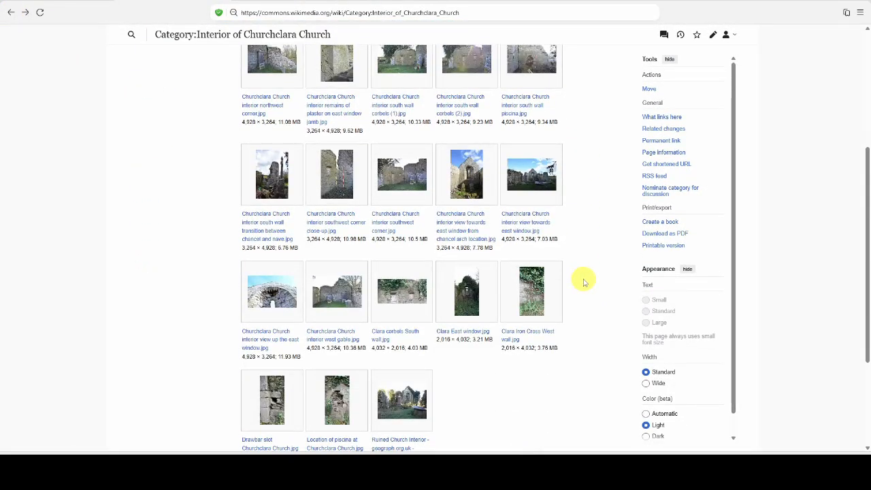
{"action": "scroll", "coordinate": [610, 365], "scroll_direction": "down", "scroll_amount": 2}
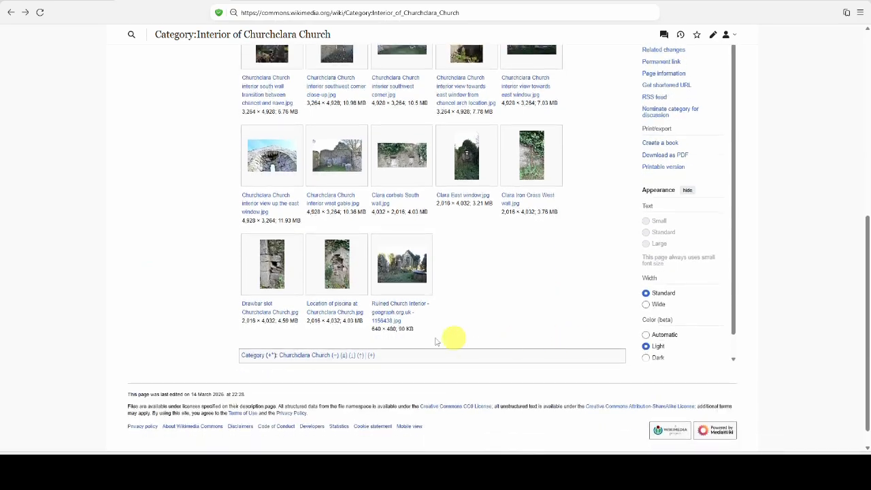
{"action": "left_click", "coordinate": [350, 304]}
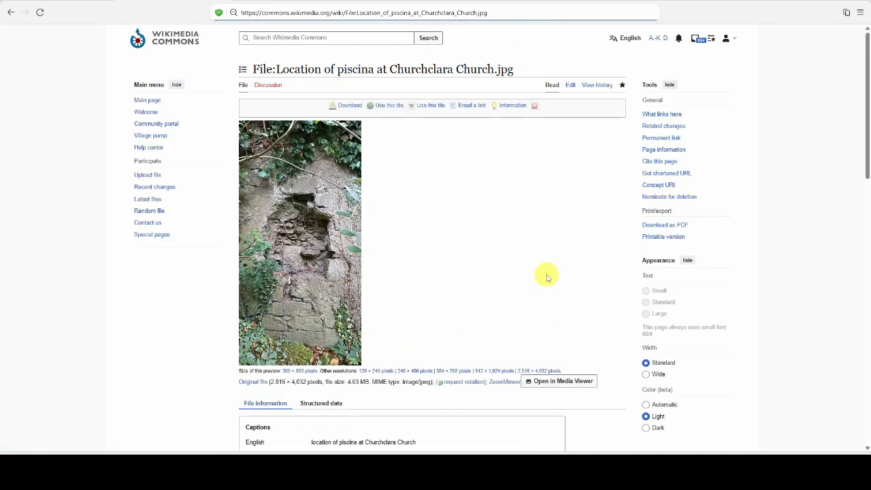
{"action": "scroll", "coordinate": [547, 276], "scroll_direction": "down", "scroll_amount": 2}
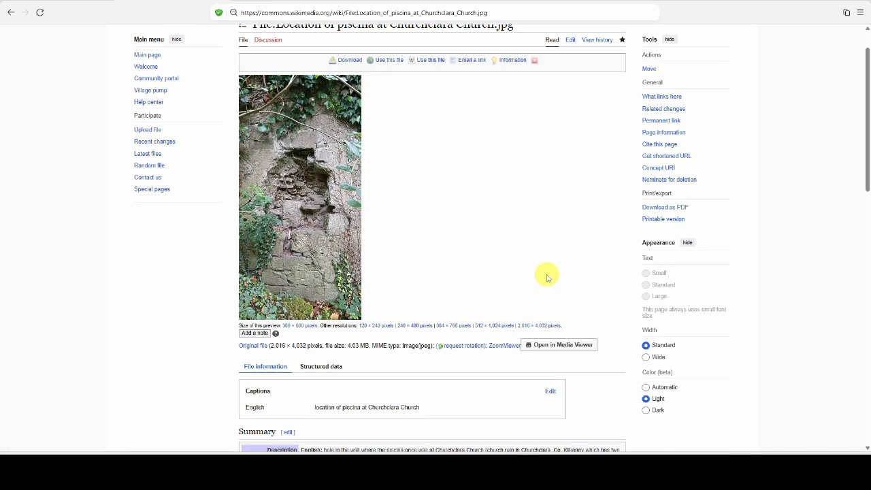
{"action": "scroll", "coordinate": [547, 277], "scroll_direction": "up", "scroll_amount": 1}
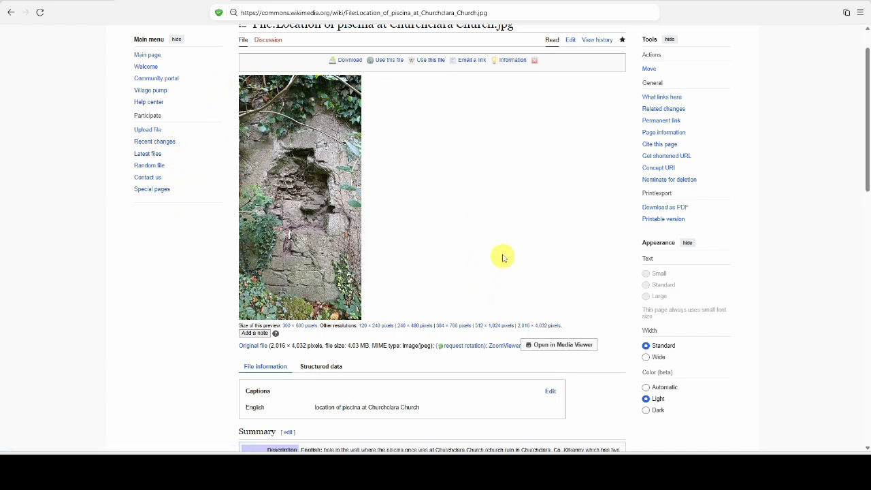
{"action": "left_click", "coordinate": [13, 13]}
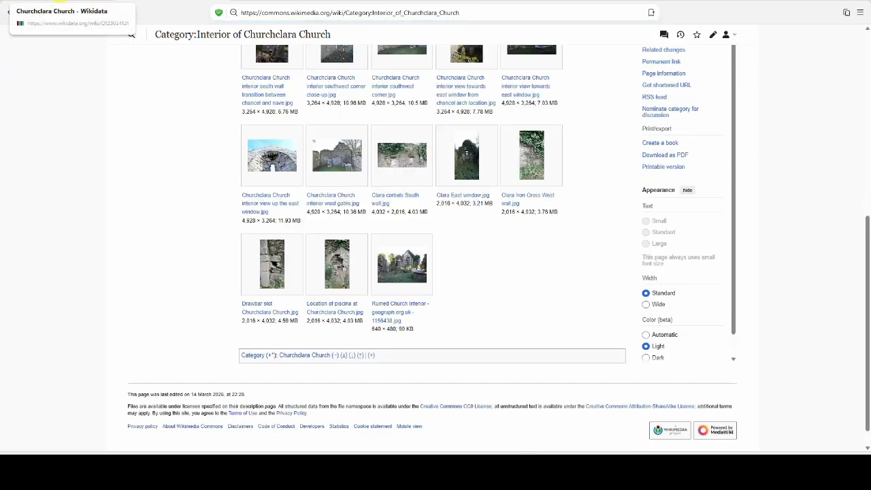
View the photo looking up the east window from the church's interior category, and return to the category
{"action": "scroll", "coordinate": [128, 245], "scroll_direction": "up", "scroll_amount": 5}
{"action": "scroll", "coordinate": [130, 243], "scroll_direction": "down", "scroll_amount": 5}
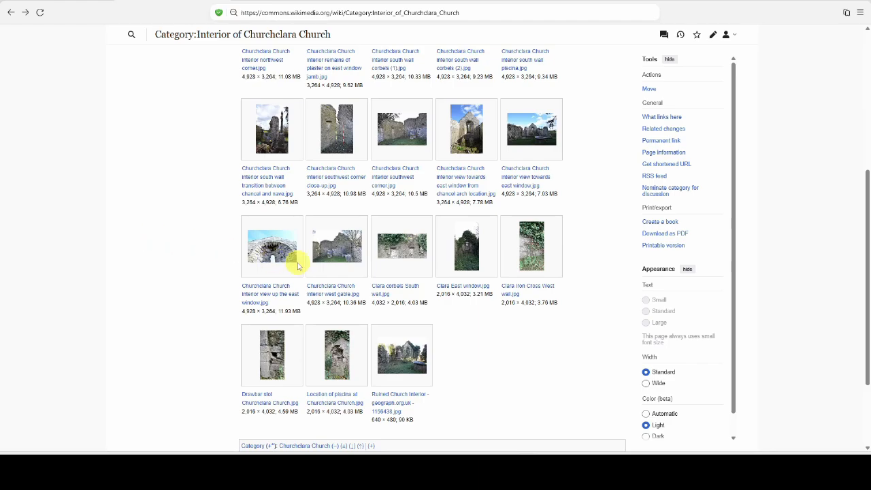
{"action": "left_click", "coordinate": [272, 288]}
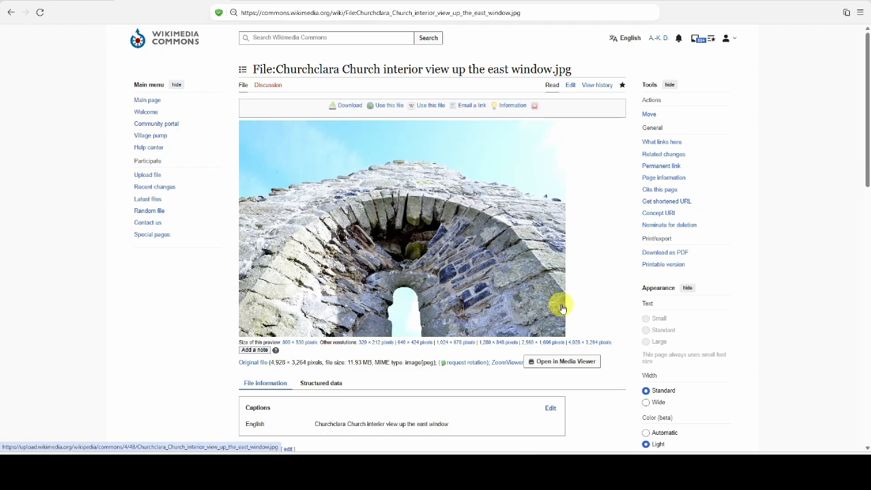
{"action": "left_click", "coordinate": [9, 15]}
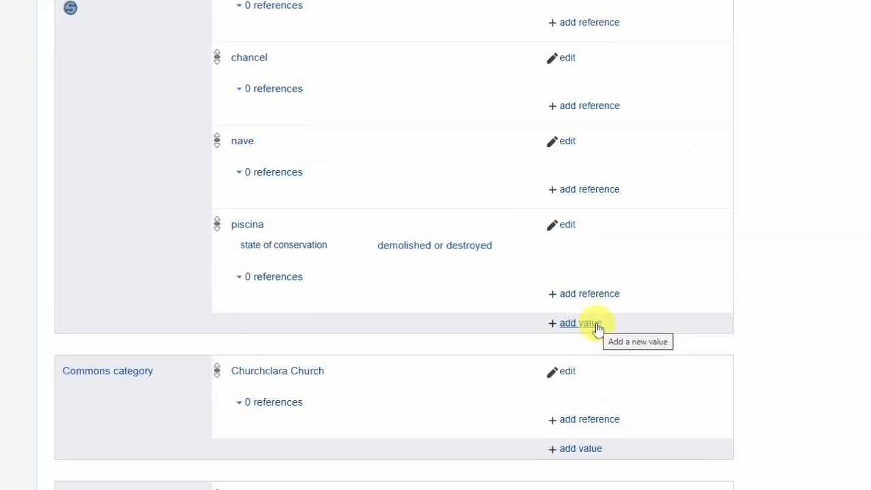
Start a new value under has part(s) on the Wikidata item and look up aumbry
{"action": "left_click", "coordinate": [596, 328]}
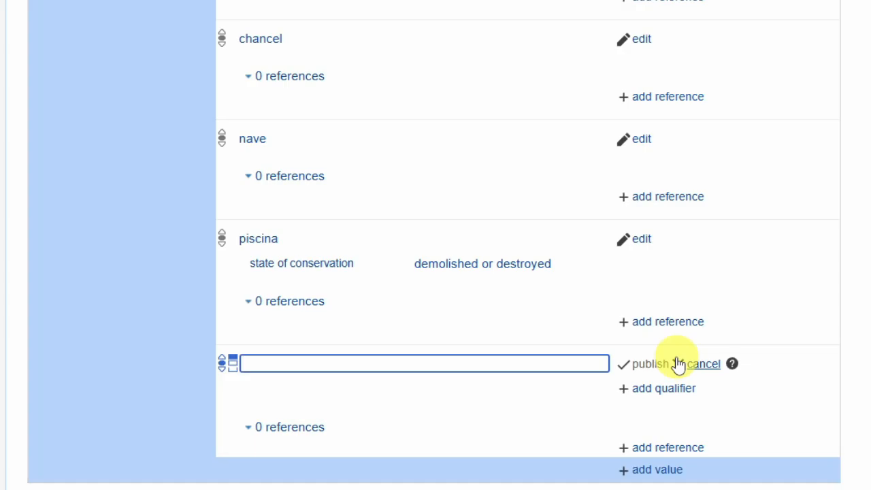
{"action": "type", "text": "aumbry"}
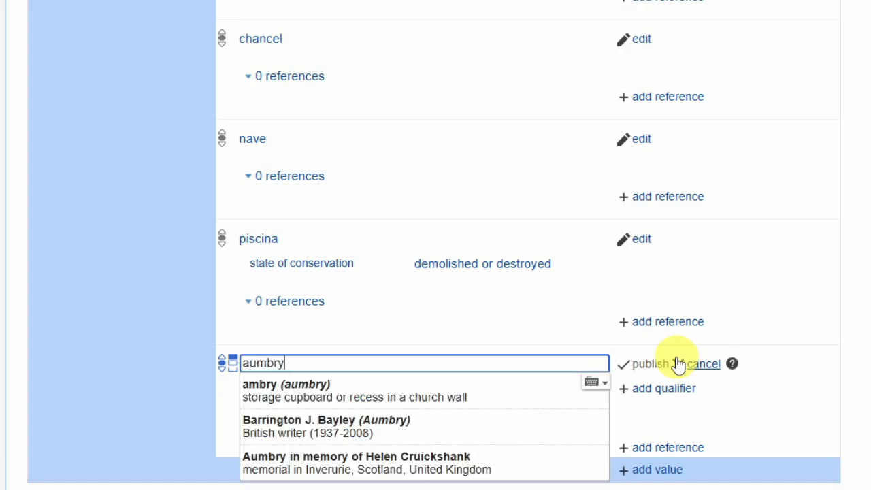
{"action": "scroll", "coordinate": [579, 326], "scroll_direction": "down", "scroll_amount": 2}
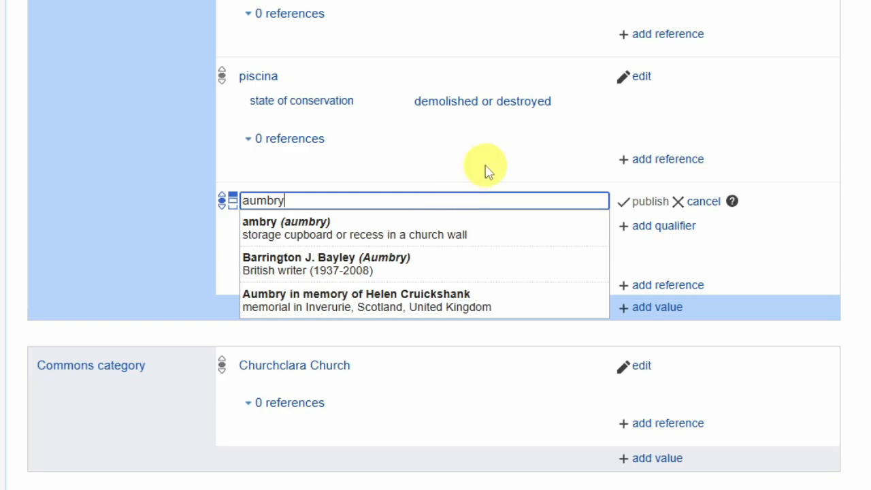
Look up sedilia instead of aumbry as the new part, check the extended list of matches, and clear the entry
{"action": "key", "text": "BackSpace"}
{"action": "key", "text": "BackSpace"}
{"action": "key", "text": "BackSpace"}
{"action": "key", "text": "BackSpace"}
{"action": "key", "text": "BackSpace"}
{"action": "key", "text": "BackSpace"}
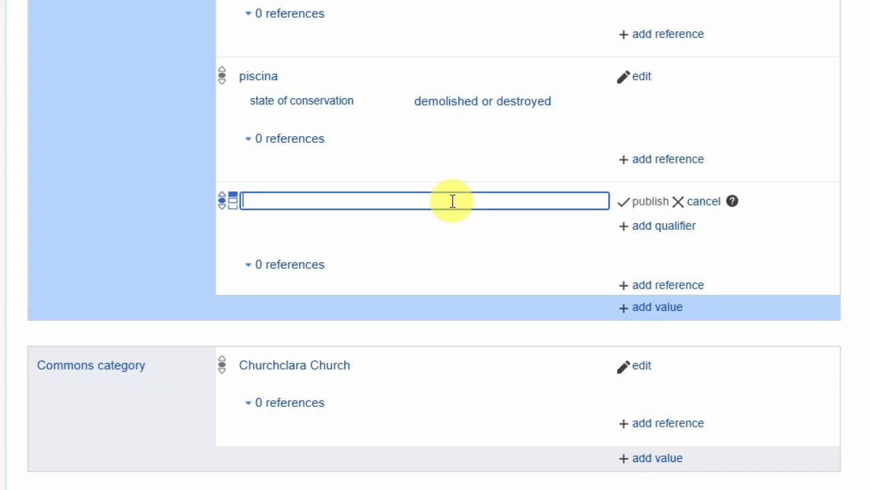
{"action": "type", "text": "se"}
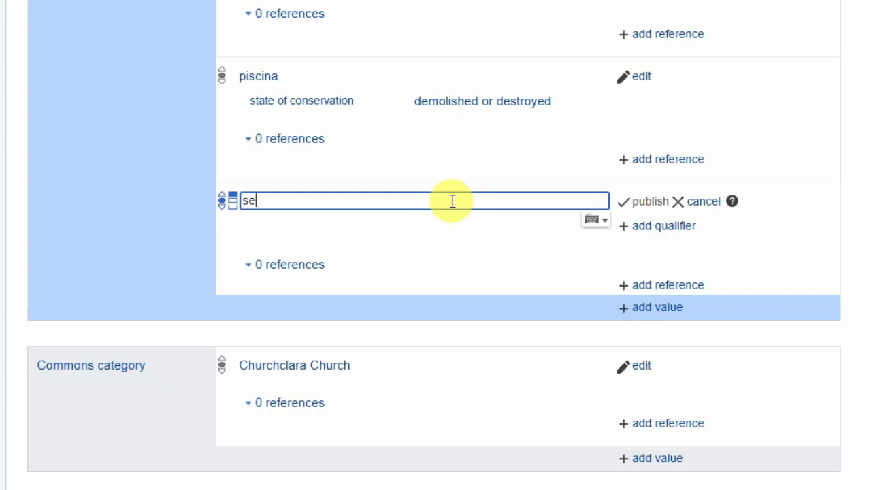
{"action": "type", "text": "dilia"}
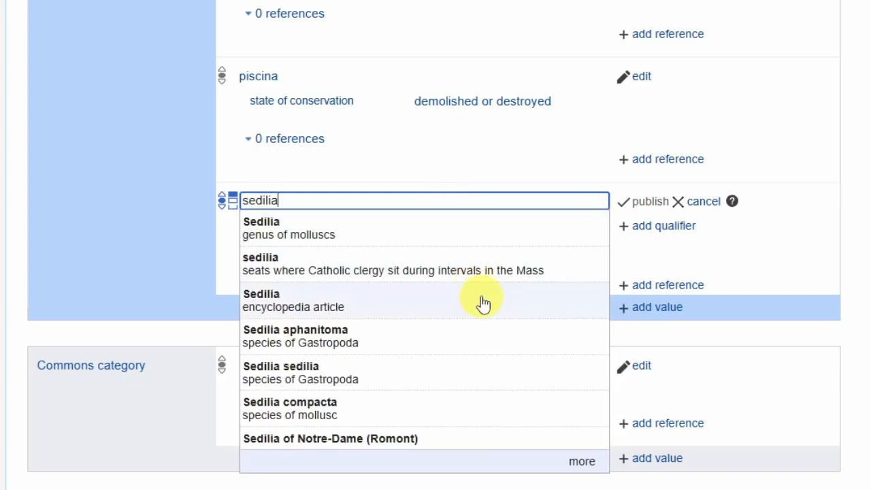
{"action": "left_click", "coordinate": [581, 462]}
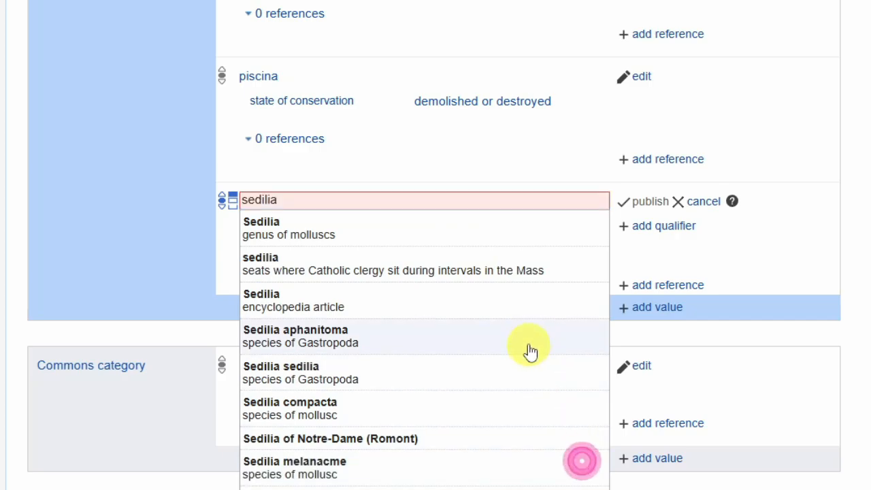
{"action": "scroll", "coordinate": [531, 349], "scroll_direction": "down", "scroll_amount": 2}
{"action": "scroll", "coordinate": [531, 317], "scroll_direction": "down", "scroll_amount": 2}
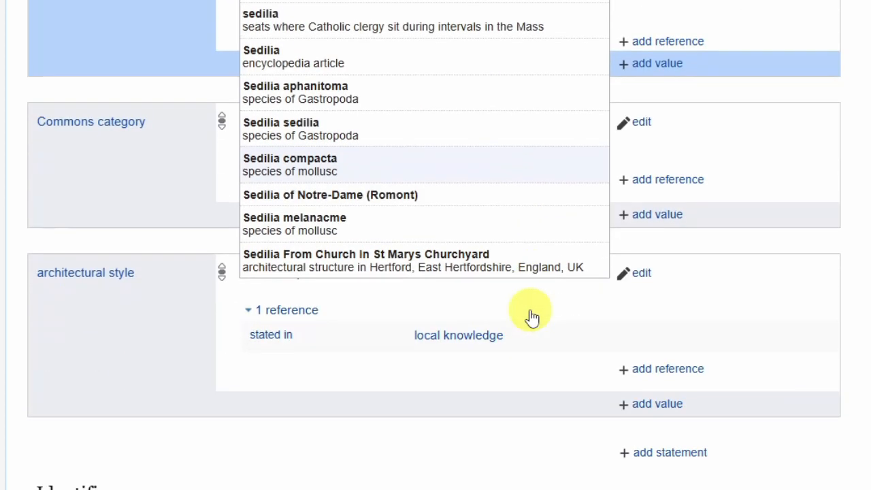
{"action": "scroll", "coordinate": [458, 111], "scroll_direction": "up", "scroll_amount": 3}
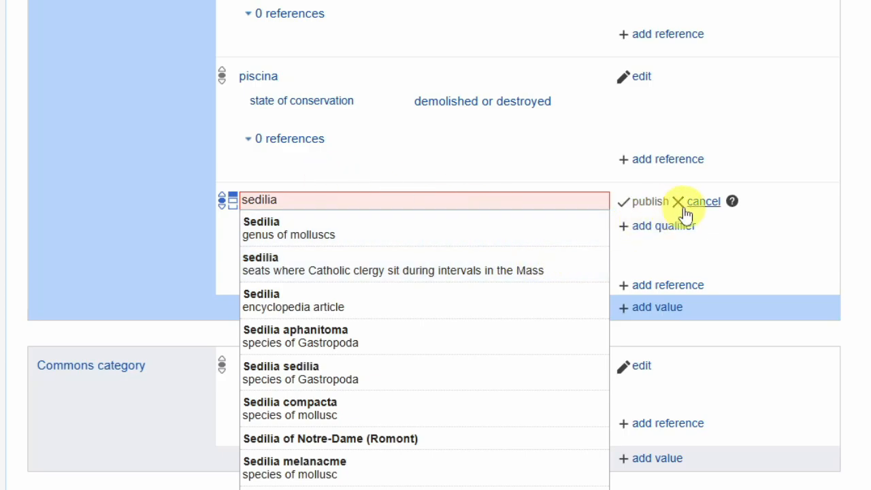
{"action": "double_click", "coordinate": [367, 200]}
{"action": "key", "text": "BackSpace"}
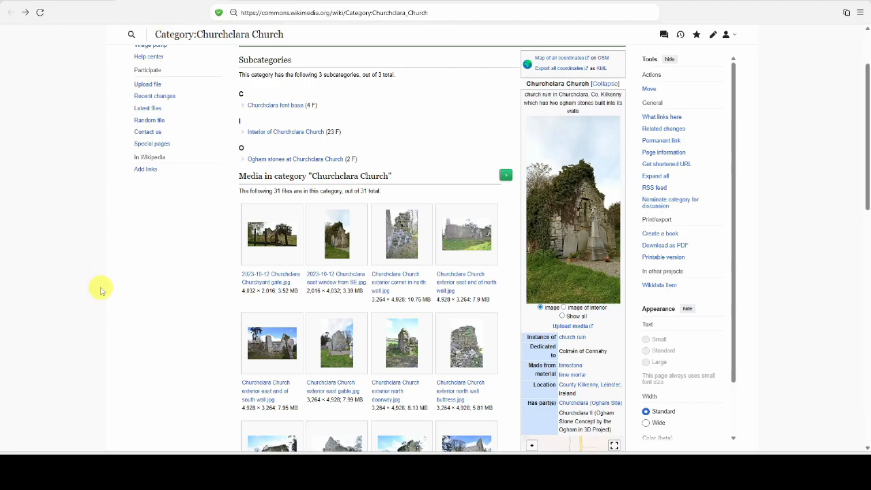
Look through the Churchclara Church category on Wikimedia Commons and open an enlarged version of the east window from SE photo
{"action": "scroll", "coordinate": [103, 241], "scroll_direction": "down", "scroll_amount": 3}
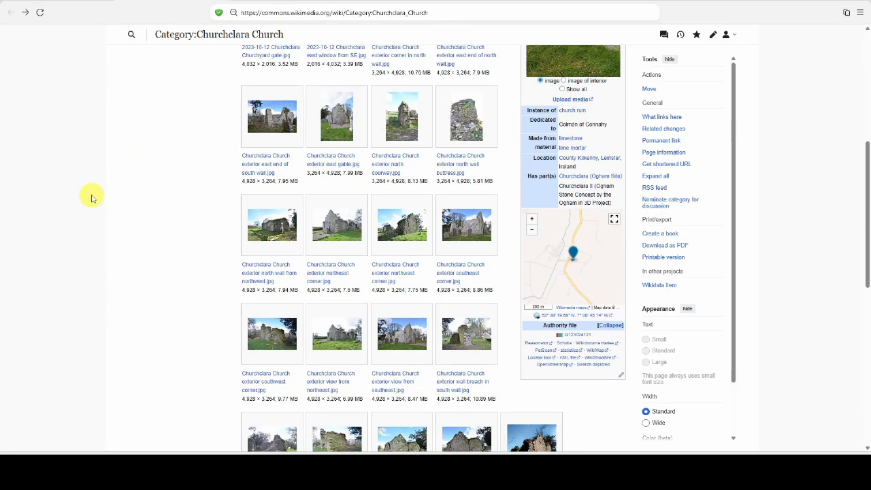
{"action": "scroll", "coordinate": [93, 195], "scroll_direction": "down", "scroll_amount": 4}
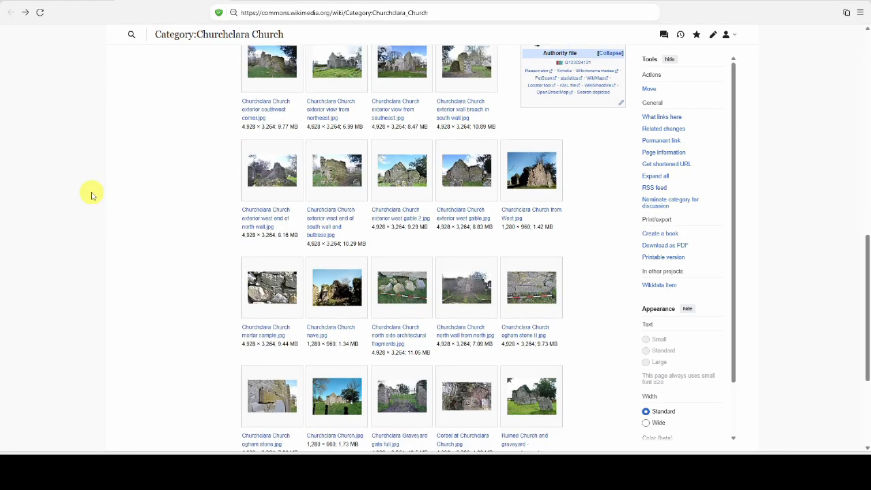
{"action": "scroll", "coordinate": [92, 195], "scroll_direction": "down", "scroll_amount": 2}
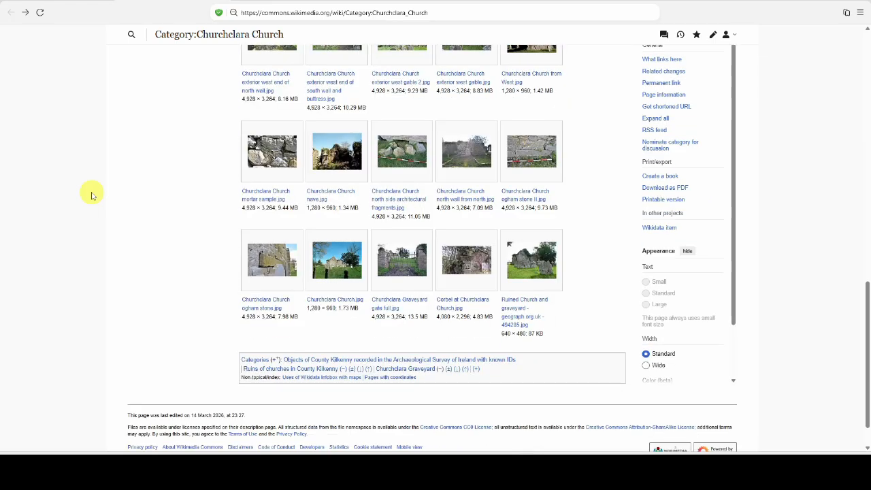
{"action": "scroll", "coordinate": [97, 227], "scroll_direction": "up", "scroll_amount": 8}
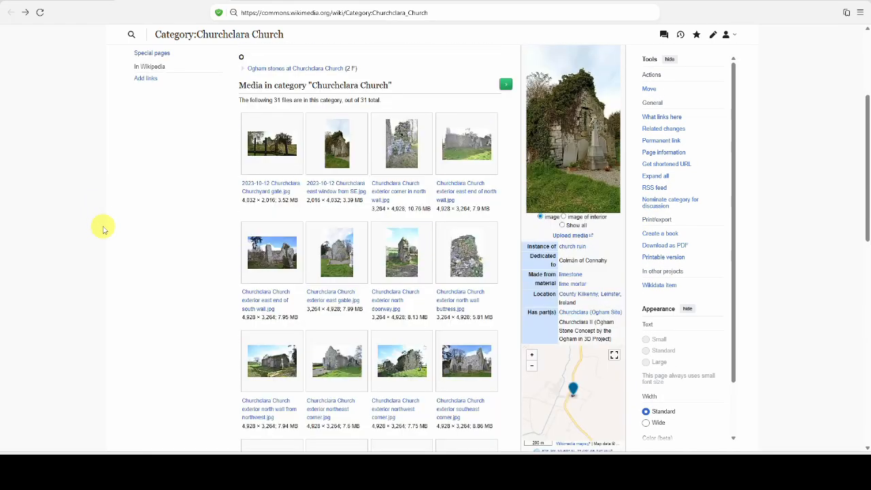
{"action": "left_click", "coordinate": [320, 191]}
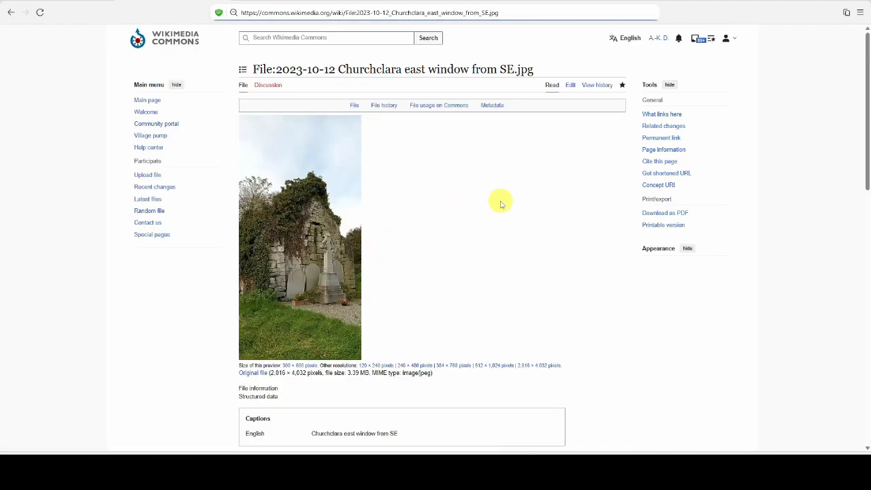
{"action": "left_click", "coordinate": [538, 371]}
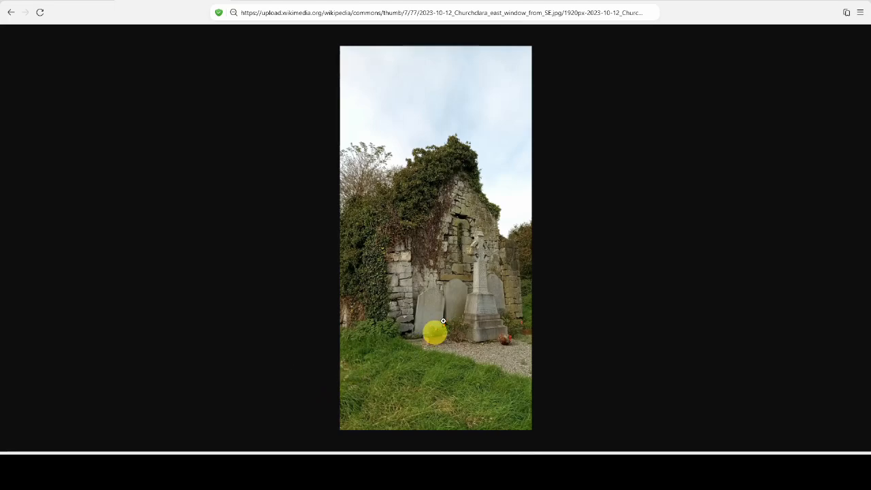
Examine the corners of the east gable wall in the enlarged photo, restore the full view, and leave the image
{"action": "left_click", "coordinate": [469, 277]}
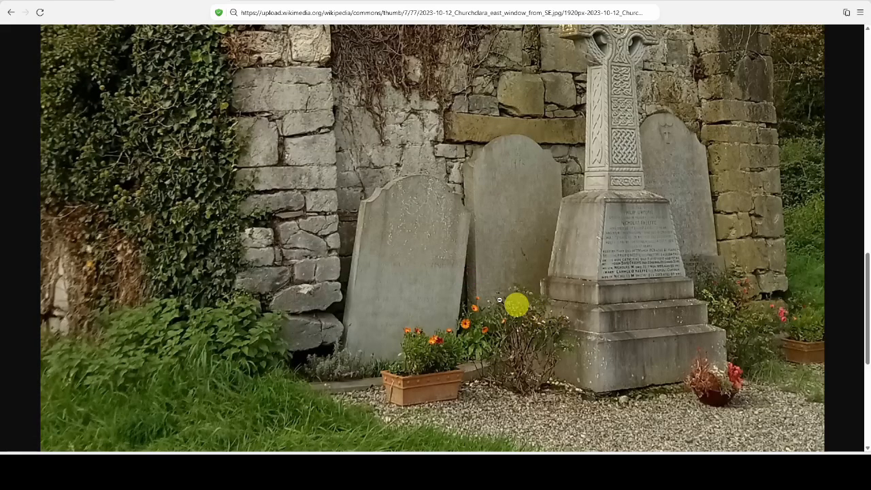
{"action": "scroll", "coordinate": [427, 320], "scroll_direction": "up", "scroll_amount": 2}
{"action": "scroll", "coordinate": [390, 275], "scroll_direction": "down", "scroll_amount": 2}
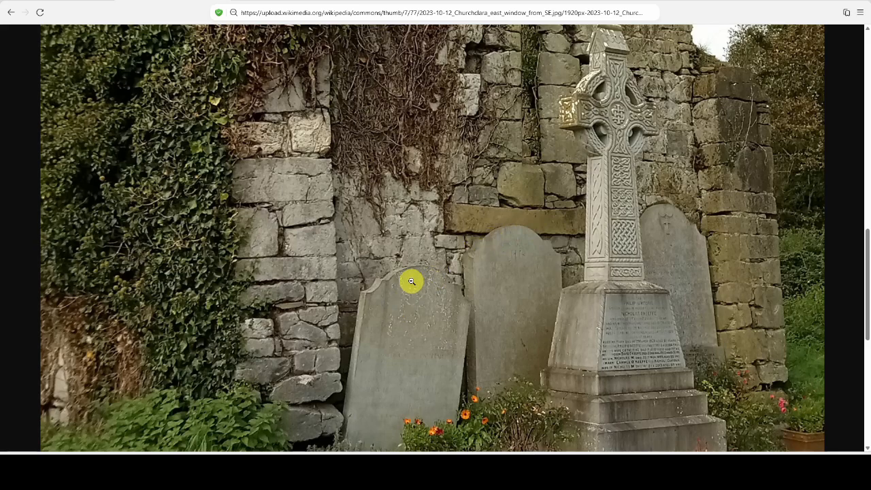
{"action": "scroll", "coordinate": [418, 253], "scroll_direction": "up", "scroll_amount": 1}
{"action": "scroll", "coordinate": [418, 236], "scroll_direction": "down", "scroll_amount": 1}
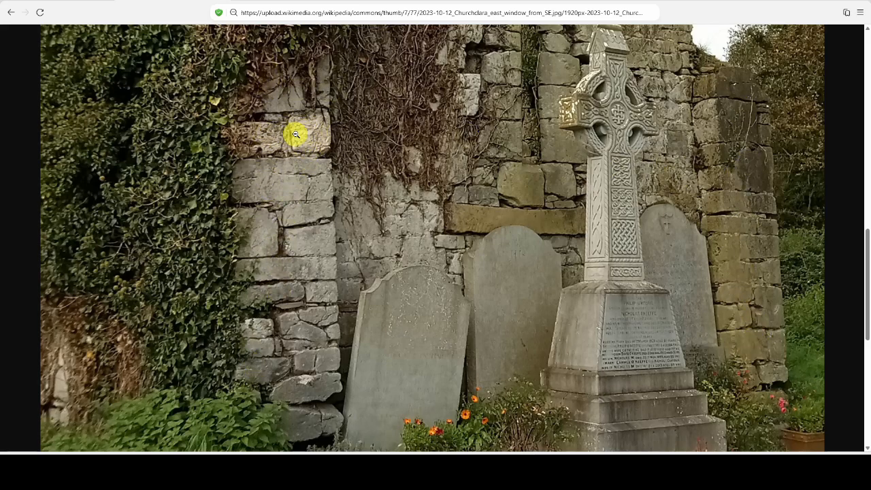
{"action": "scroll", "coordinate": [711, 252], "scroll_direction": "up", "scroll_amount": 3}
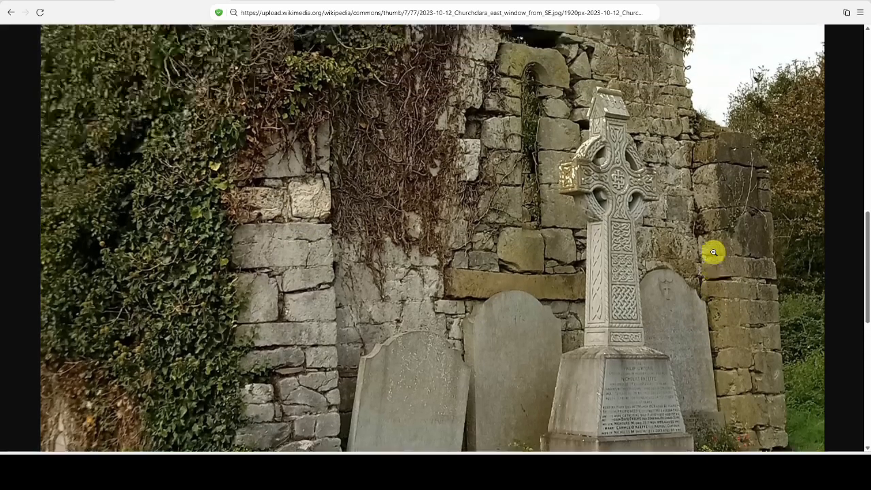
{"action": "scroll", "coordinate": [701, 248], "scroll_direction": "down", "scroll_amount": 3}
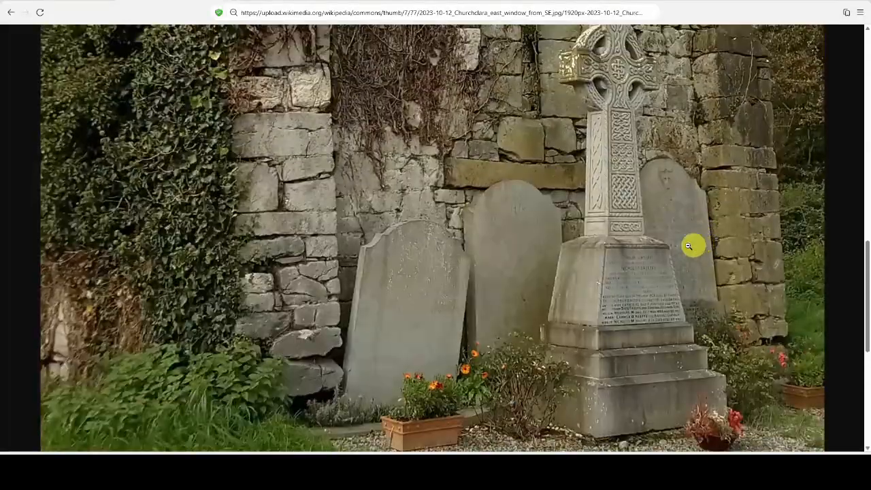
{"action": "left_click", "coordinate": [527, 246]}
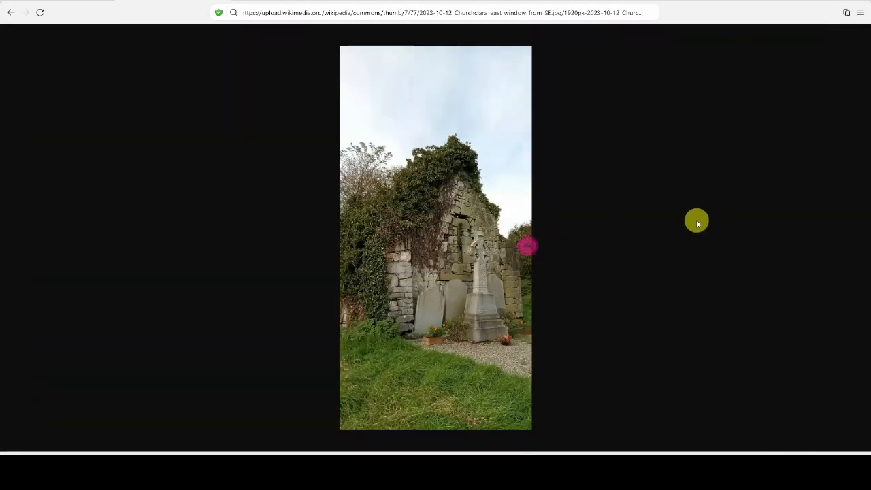
{"action": "left_click", "coordinate": [11, 13]}
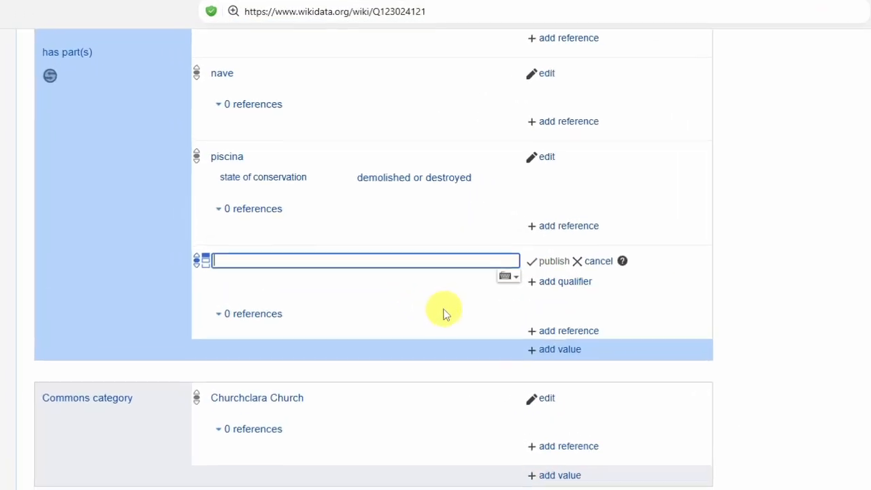
Return to the Wikidata item, enter anta as the new has part(s) value and check the extended list of matches
{"action": "type", "text": "anta"}
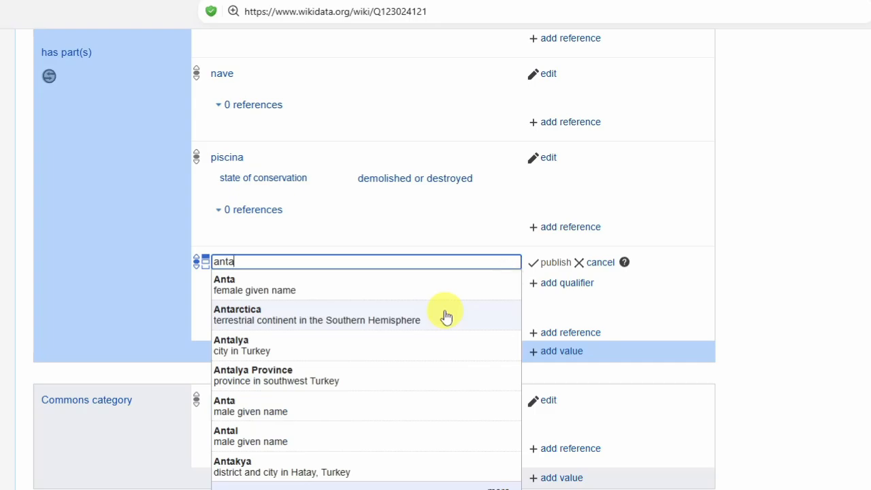
{"action": "left_click", "coordinate": [500, 489]}
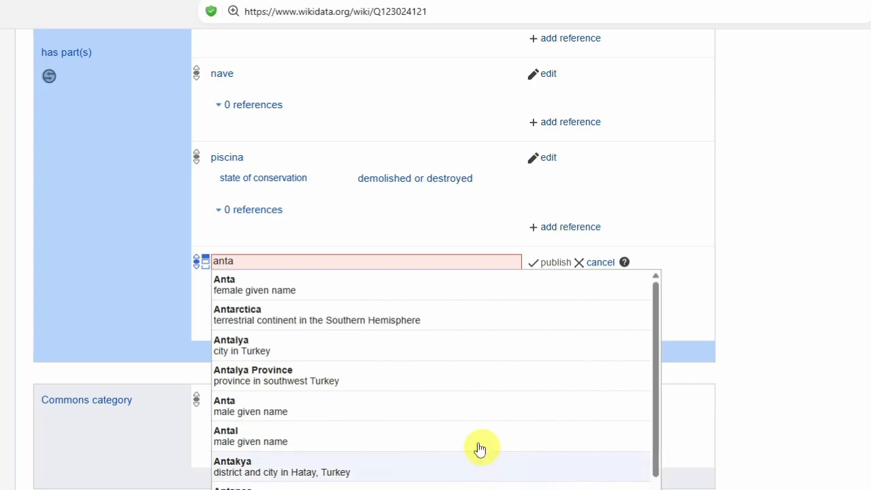
{"action": "scroll", "coordinate": [476, 447], "scroll_direction": "down", "scroll_amount": 3}
{"action": "scroll", "coordinate": [408, 401], "scroll_direction": "down", "scroll_amount": 1}
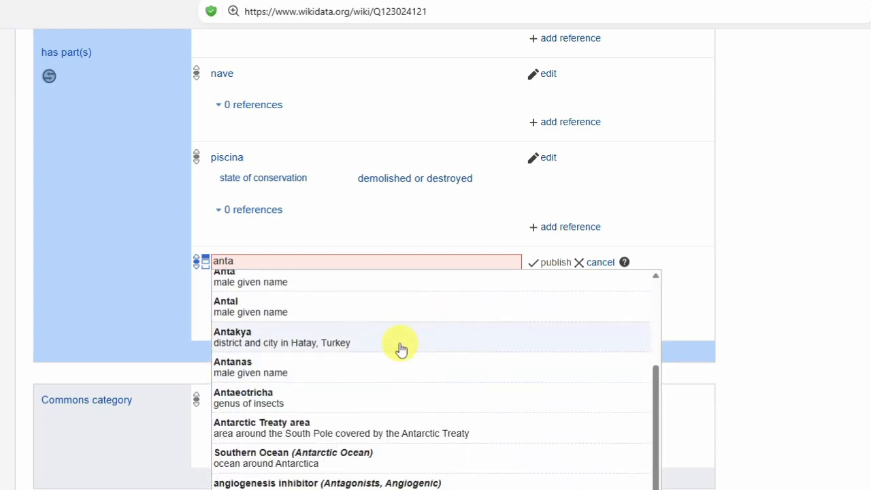
{"action": "scroll", "coordinate": [398, 350], "scroll_direction": "down", "scroll_amount": 1}
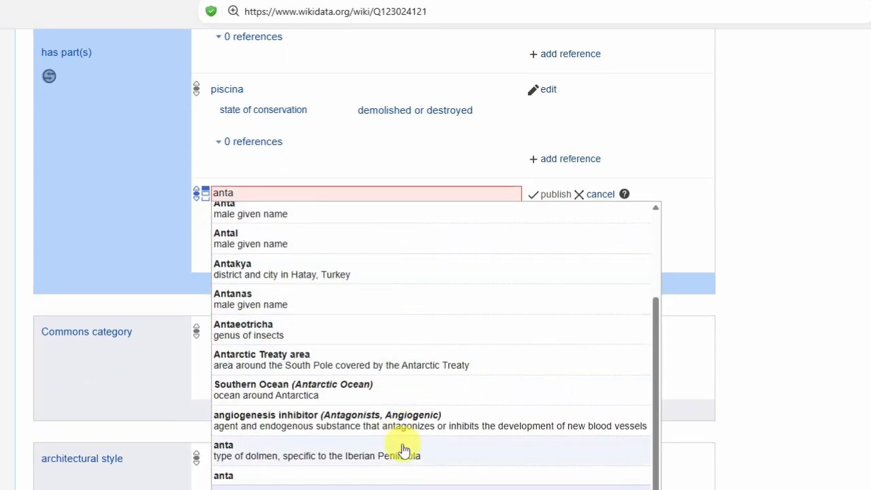
{"action": "scroll", "coordinate": [524, 415], "scroll_direction": "down", "scroll_amount": 2}
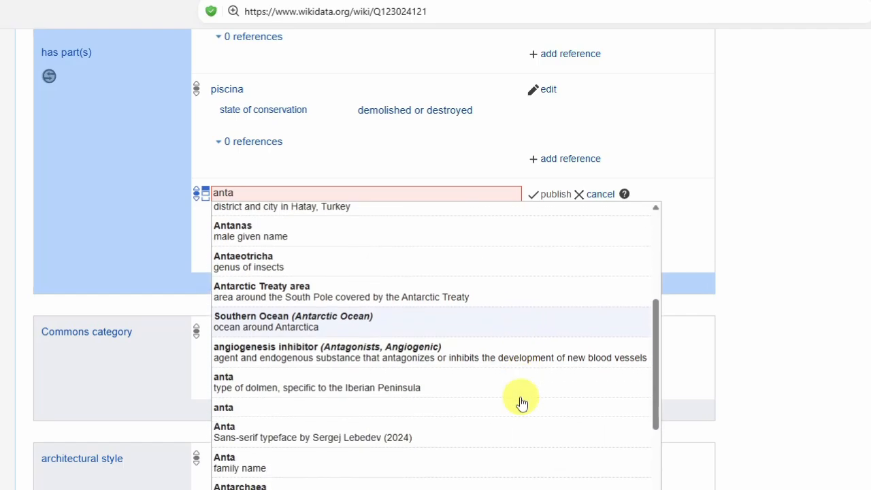
{"action": "scroll", "coordinate": [521, 402], "scroll_direction": "down", "scroll_amount": 1}
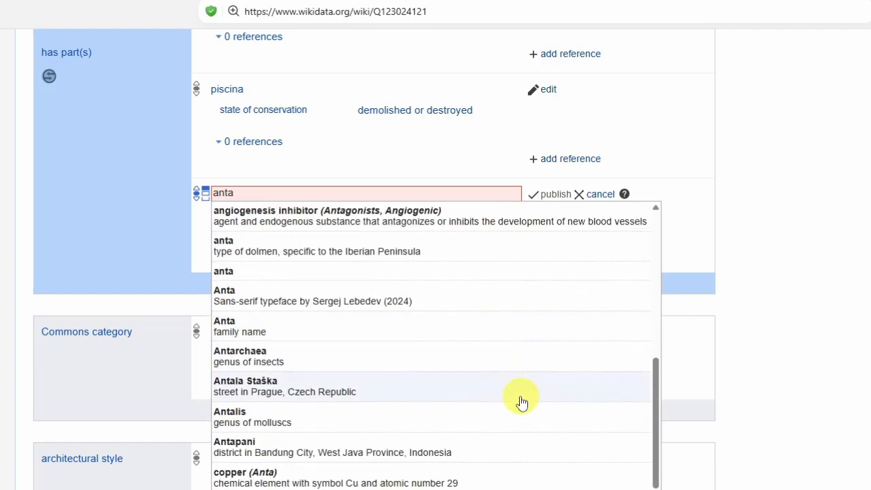
{"action": "scroll", "coordinate": [522, 402], "scroll_direction": "up", "scroll_amount": 2}
{"action": "scroll", "coordinate": [523, 401], "scroll_direction": "up", "scroll_amount": 3}
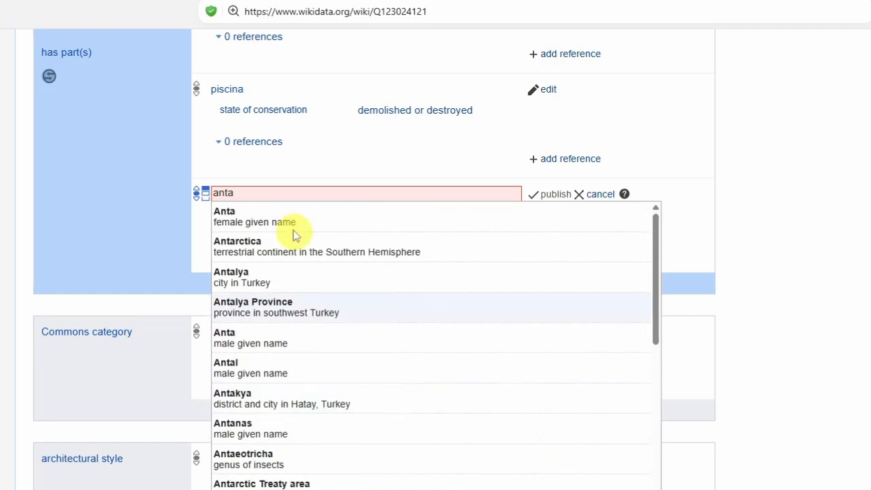
Narrow the part lookup to "anta (arc" and choose anta, the architectural element, as the value
{"action": "left_click", "coordinate": [289, 193]}
{"action": "type", "text": "(arc"}
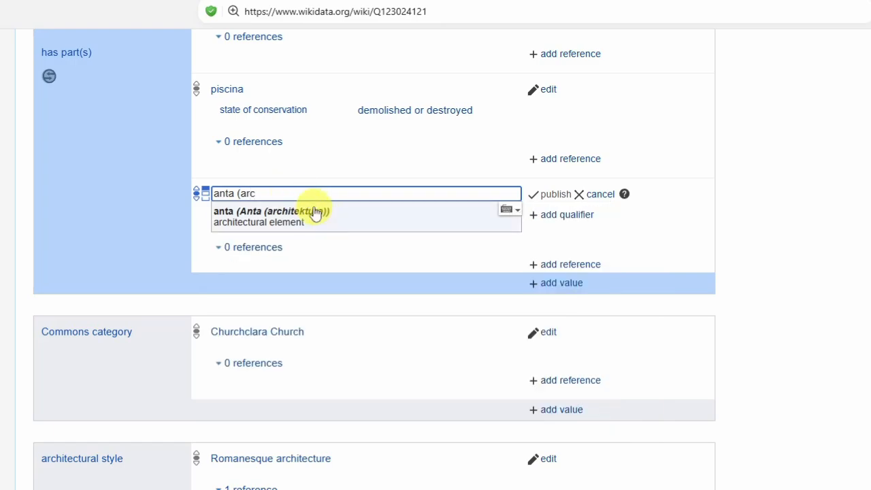
{"action": "left_click", "coordinate": [343, 218]}
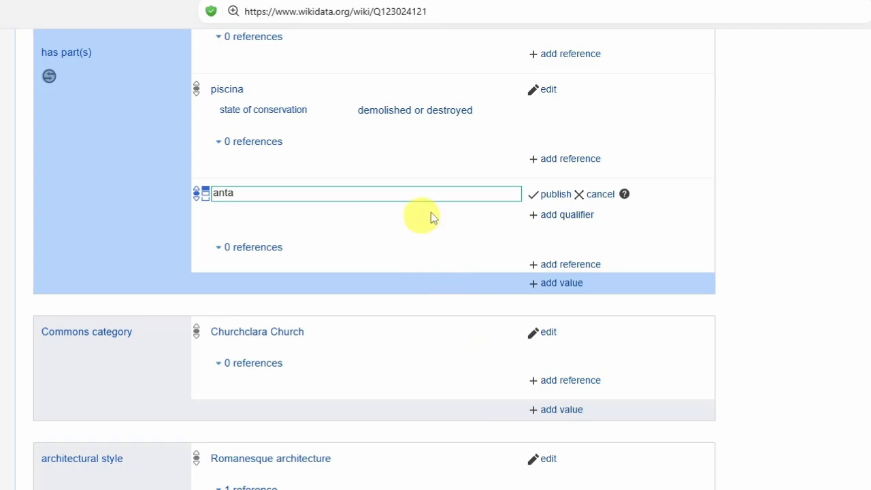
Publish anta as a part of the church, add a quantity qualifier of 2 without a unit, and publish the statement again
{"action": "left_click", "coordinate": [552, 195]}
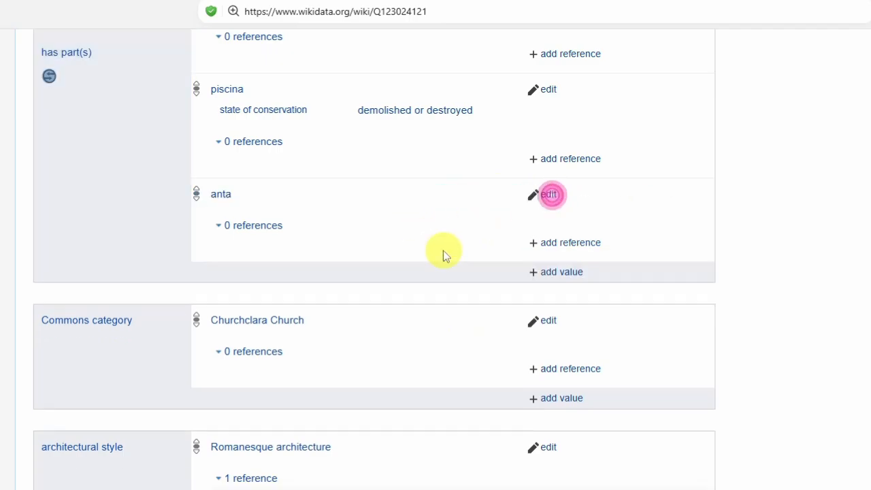
{"action": "left_click", "coordinate": [549, 196]}
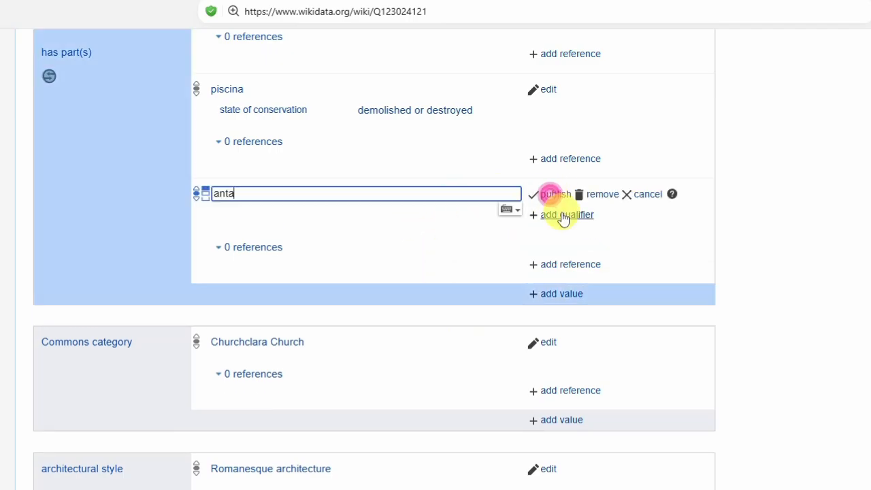
{"action": "left_click", "coordinate": [562, 213]}
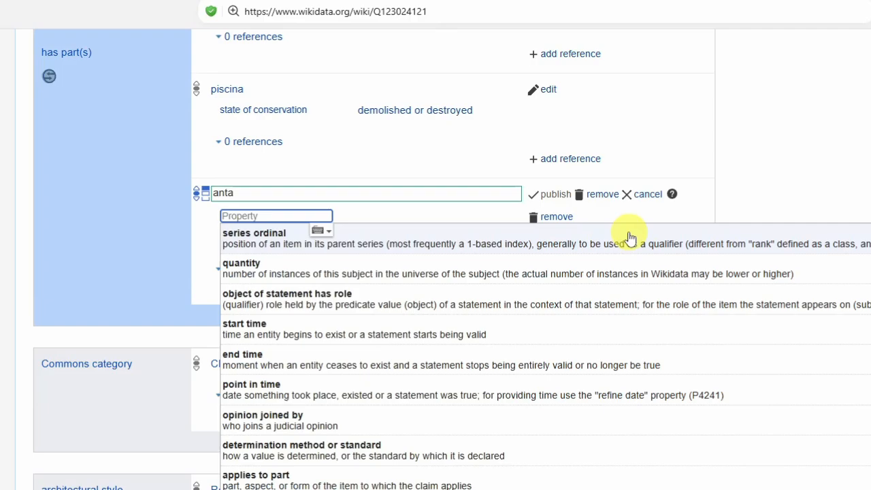
{"action": "left_click", "coordinate": [317, 273]}
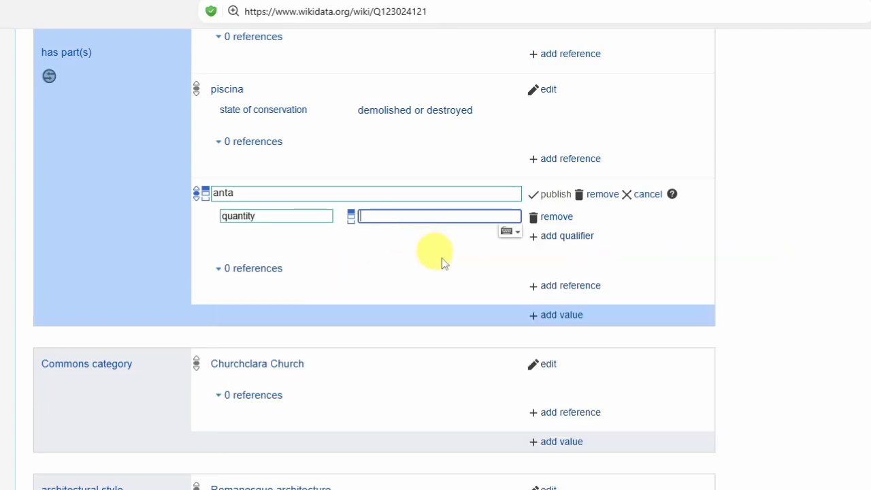
{"action": "type", "text": "2"}
{"action": "left_click", "coordinate": [449, 240]}
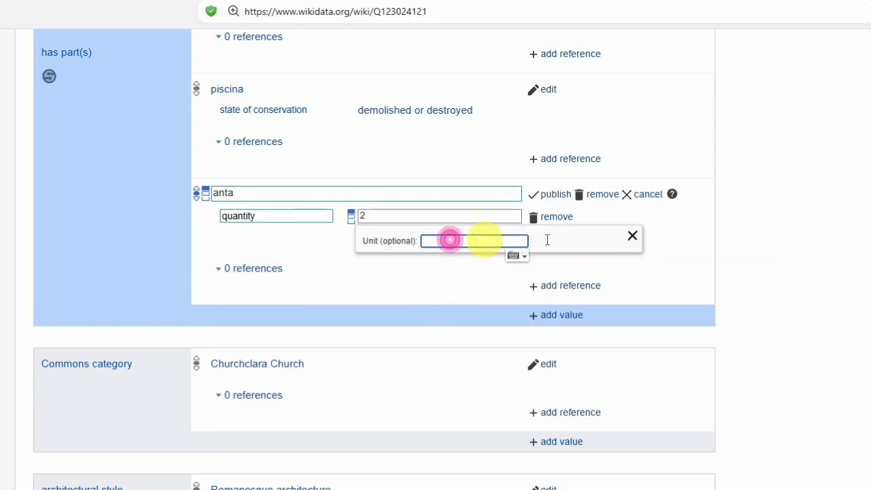
{"action": "left_click", "coordinate": [633, 238]}
{"action": "left_click", "coordinate": [554, 194]}
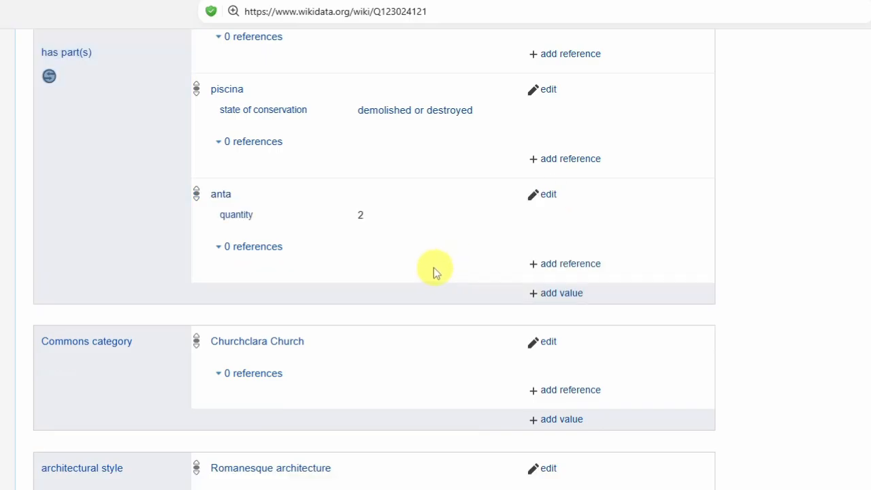
Switch to Wikimedia Commons, return to the Churchclara Church category and search its page for "buttre"
{"action": "left_click", "coordinate": [3, 12]}
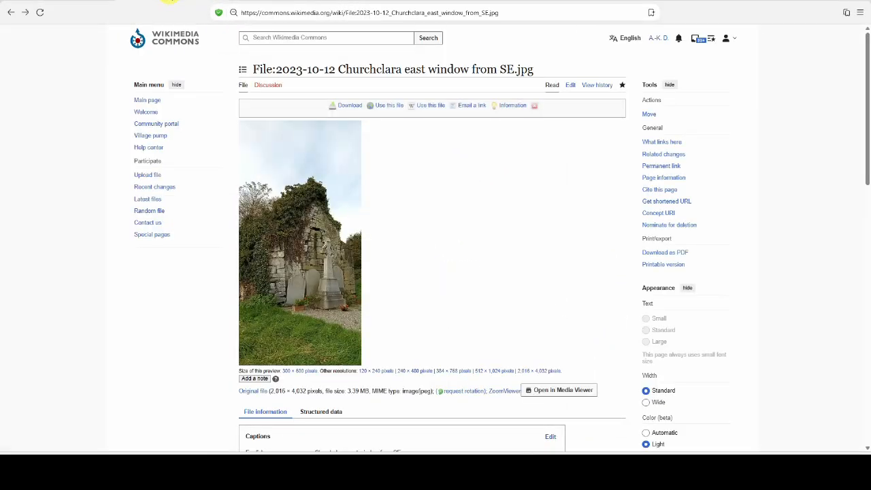
{"action": "left_click", "coordinate": [10, 13]}
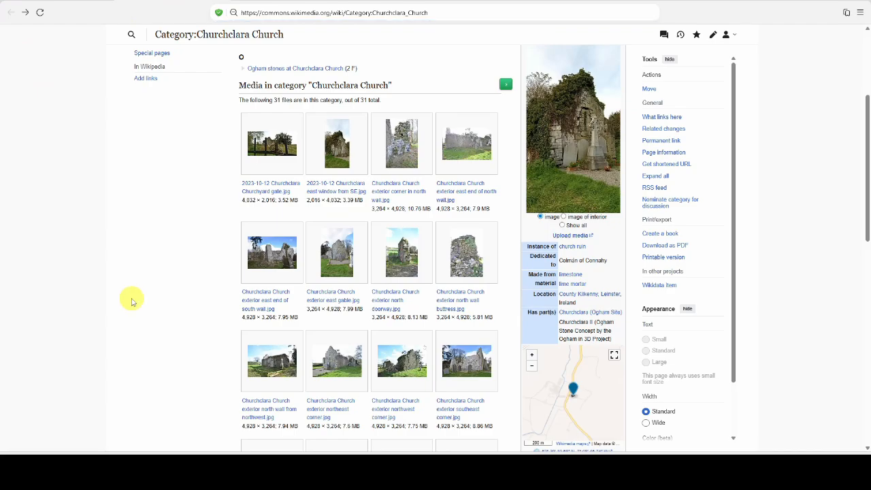
{"action": "scroll", "coordinate": [133, 301], "scroll_direction": "down", "scroll_amount": 2}
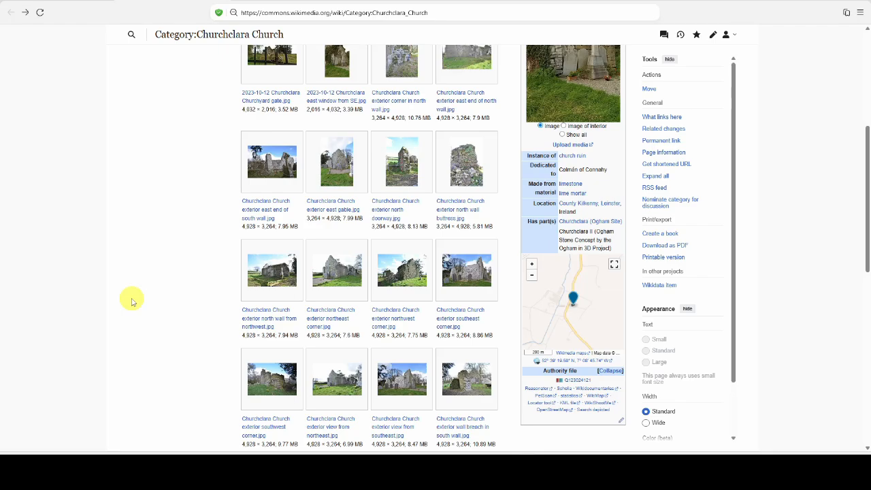
{"action": "scroll", "coordinate": [133, 301], "scroll_direction": "down", "scroll_amount": 3}
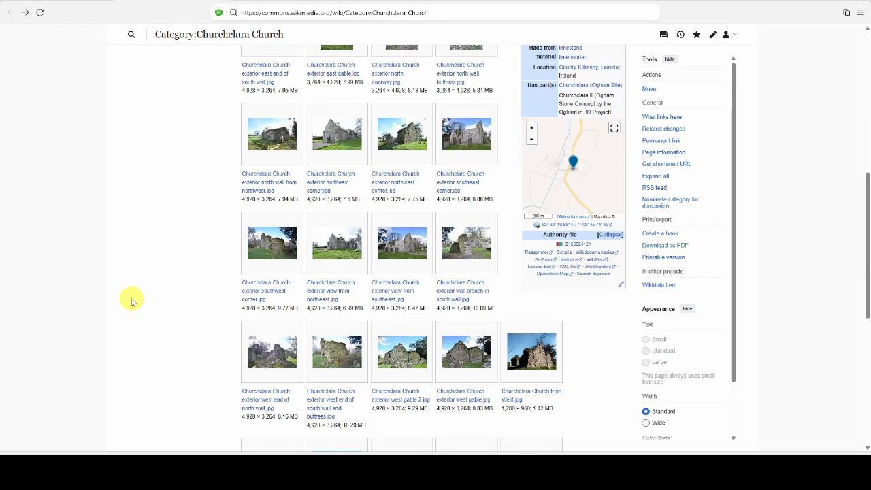
{"action": "scroll", "coordinate": [133, 301], "scroll_direction": "down", "scroll_amount": 1}
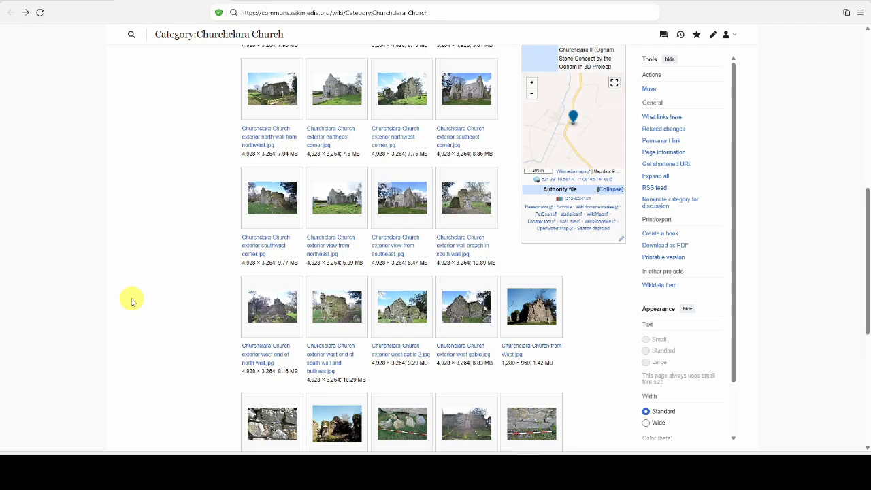
{"action": "scroll", "coordinate": [133, 302], "scroll_direction": "down", "scroll_amount": 3}
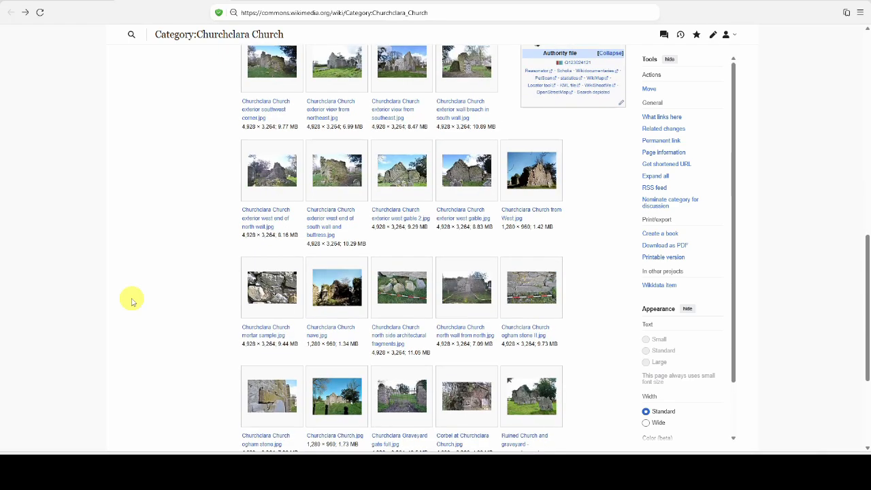
{"action": "key", "text": "ctrl+f"}
{"action": "type", "text": "buttre"}
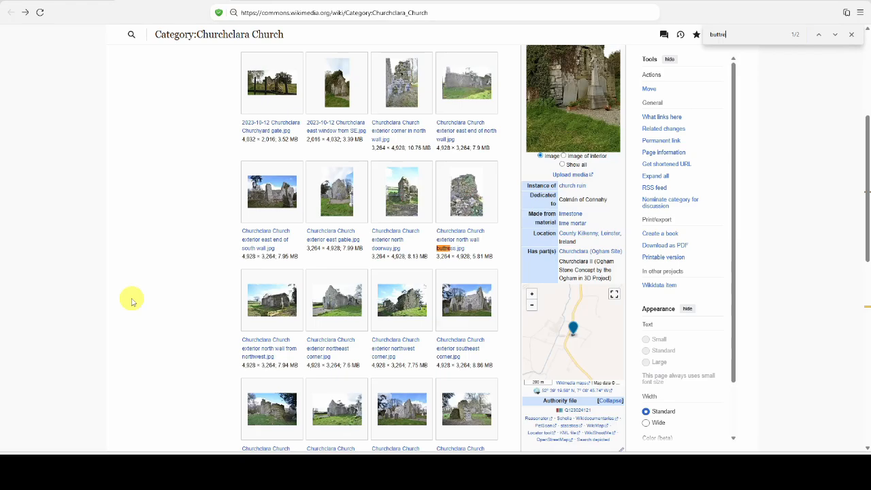
Open the exterior north wall buttress photo, examine it enlarged, and leave the image
{"action": "left_click", "coordinate": [459, 249]}
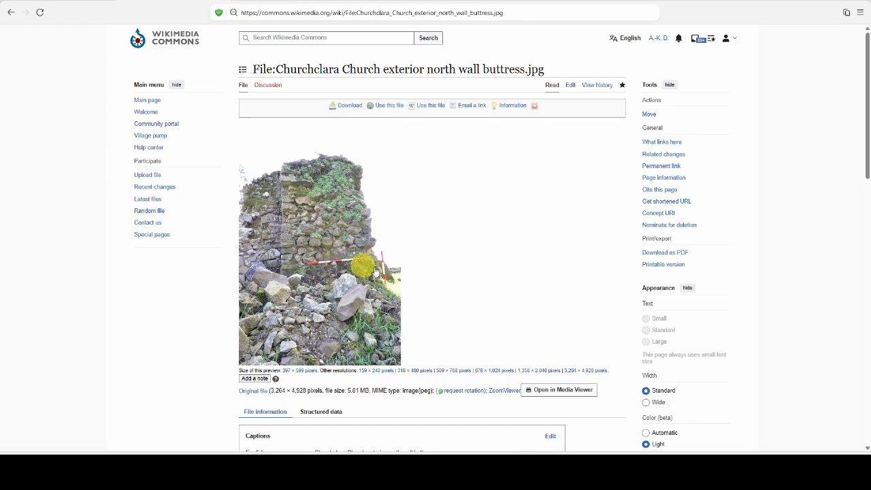
{"action": "left_click", "coordinate": [394, 279]}
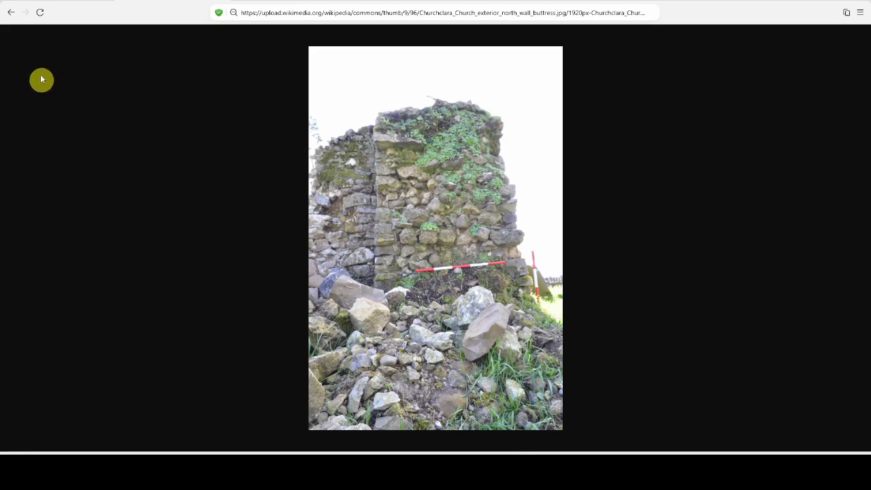
{"action": "left_click", "coordinate": [12, 14]}
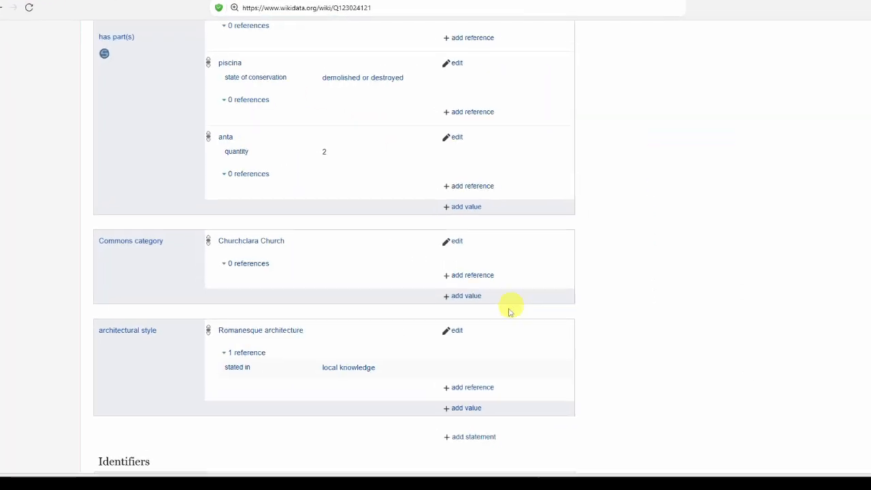
On the Wikidata item, add a has part(s) value and choose buttress, the architectural structure
{"action": "left_click", "coordinate": [465, 207]}
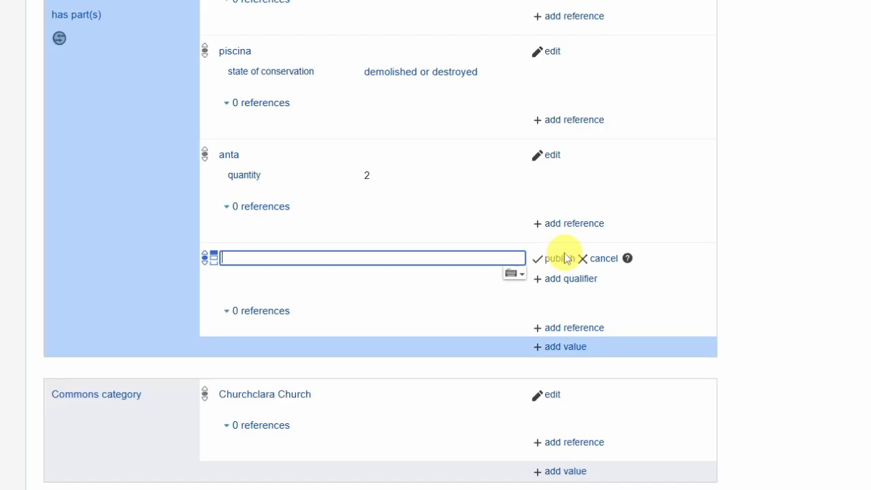
{"action": "type", "text": "but"}
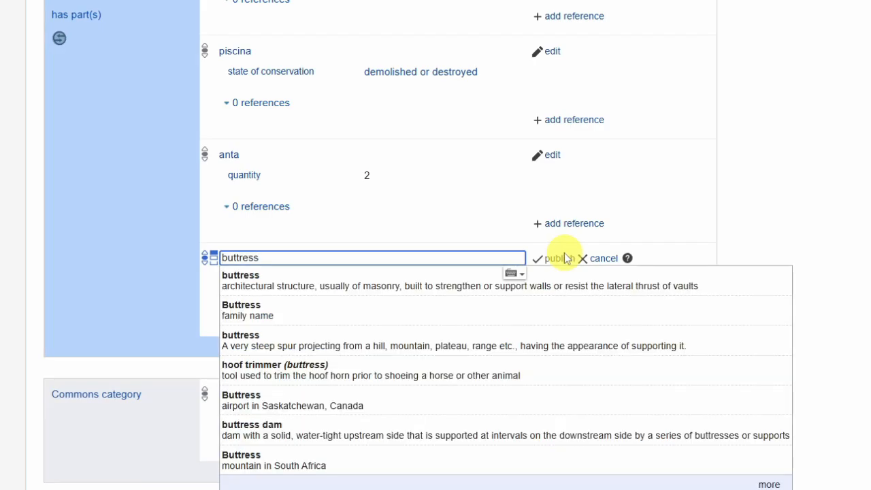
{"action": "type", "text": "tress"}
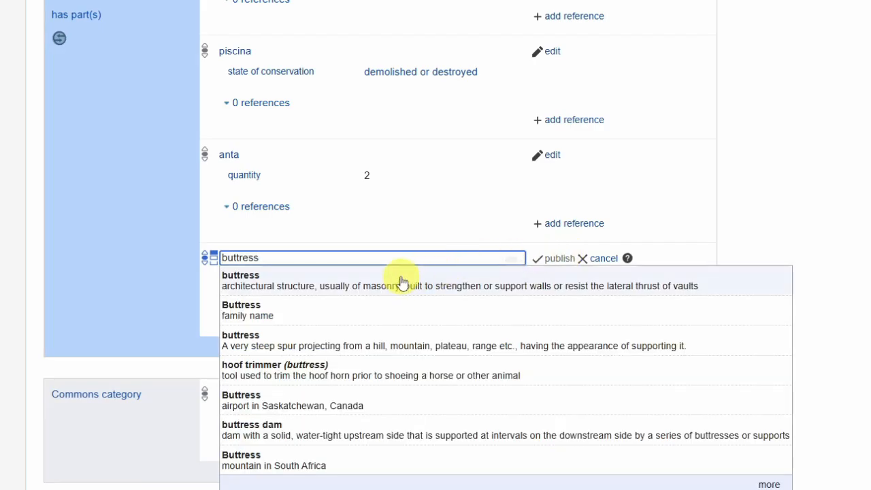
{"action": "left_click", "coordinate": [401, 280]}
Give the buttress value a quantity qualifier of 2 and publish the statement
{"action": "left_click", "coordinate": [575, 279]}
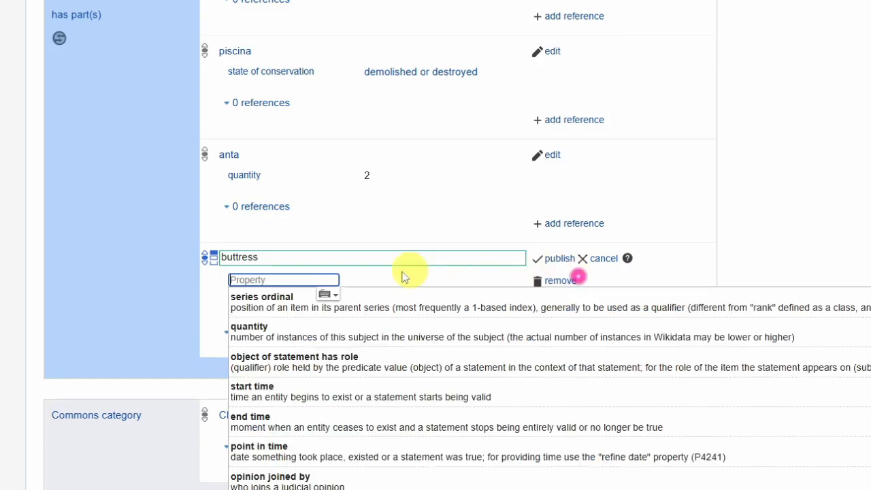
{"action": "left_click", "coordinate": [308, 330]}
{"action": "type", "text": "2"}
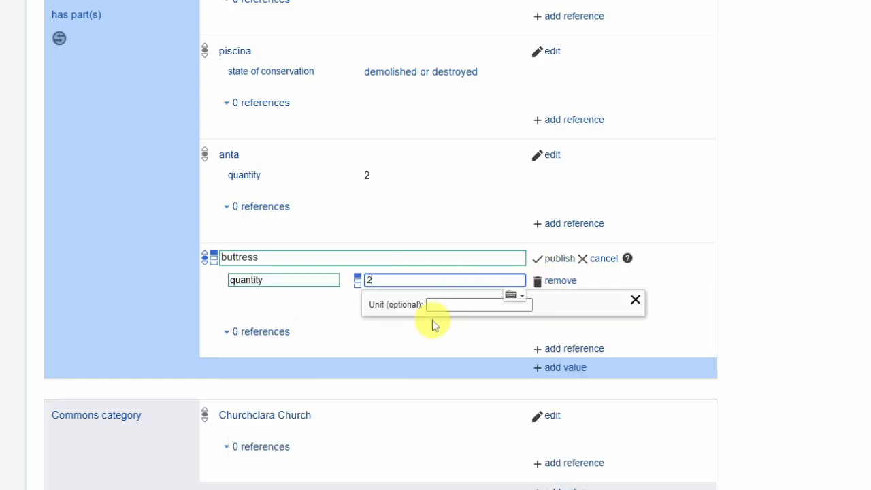
{"action": "left_click", "coordinate": [555, 259]}
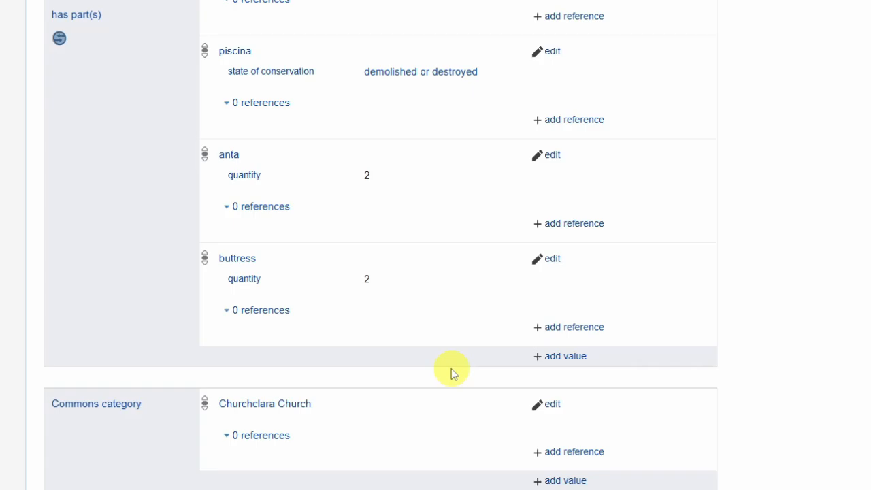
{"action": "left_click", "coordinate": [564, 357]}
{"action": "type", "text": "m"}
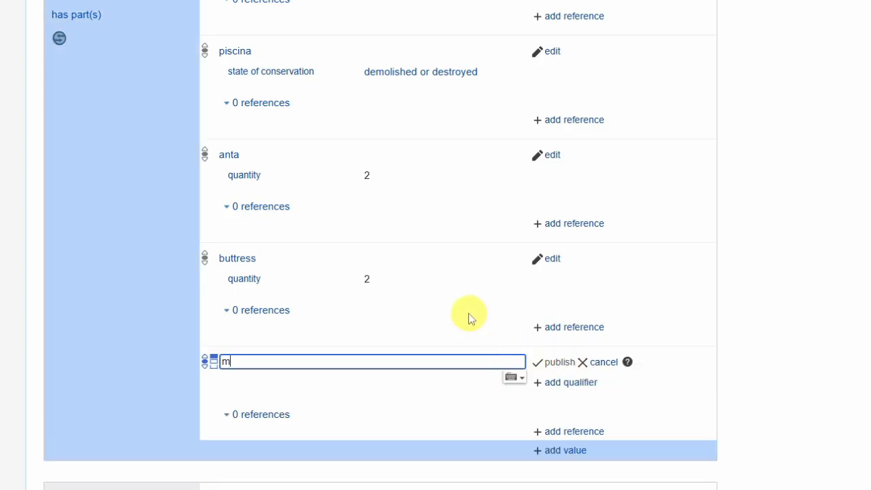
{"action": "type", "text": "ural staircase"}
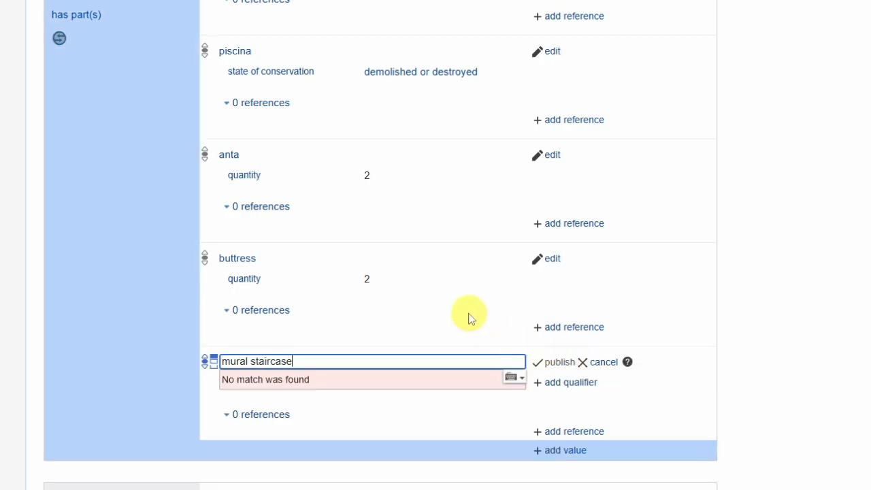
{"action": "key", "text": "ctrl+a"}
{"action": "type", "text": "staircase"}
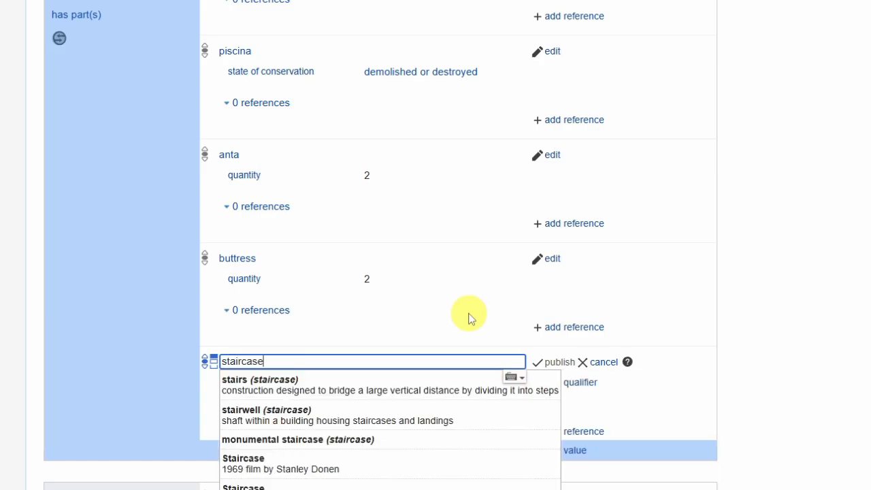
{"action": "left_click", "coordinate": [604, 363]}
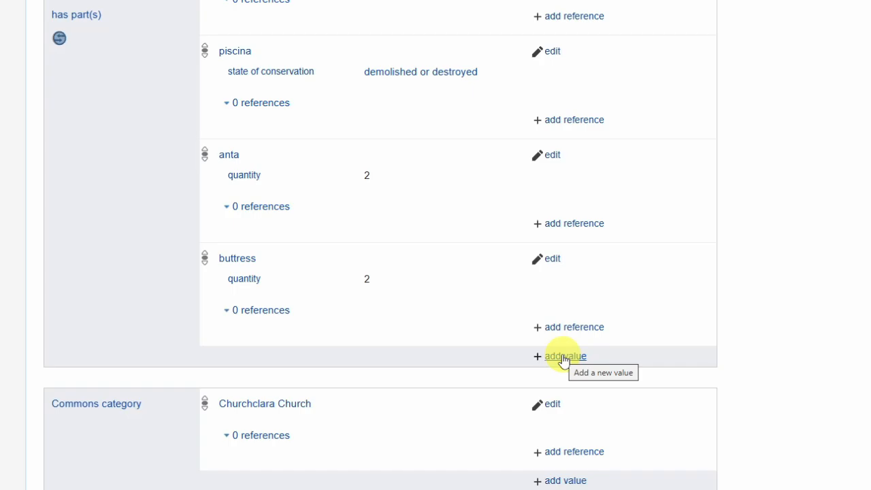
Add drawbar slot as a further has part(s) value and publish it
{"action": "left_click", "coordinate": [563, 356]}
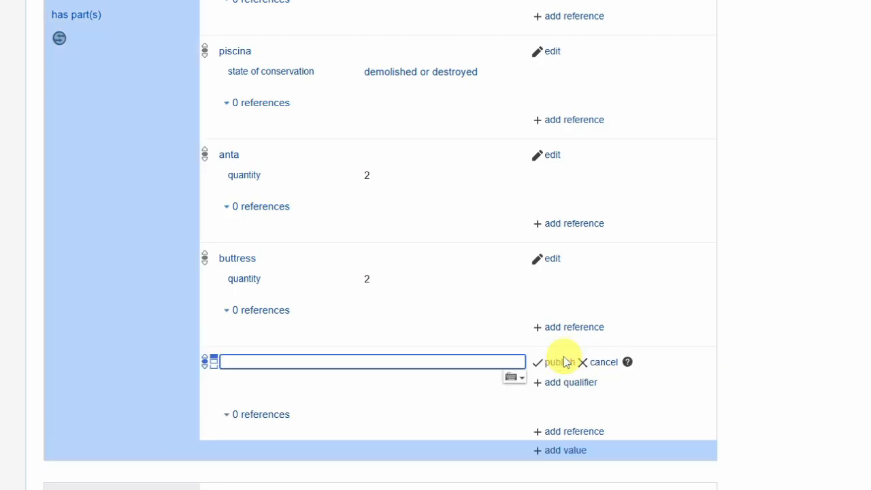
{"action": "type", "text": "drawbar"}
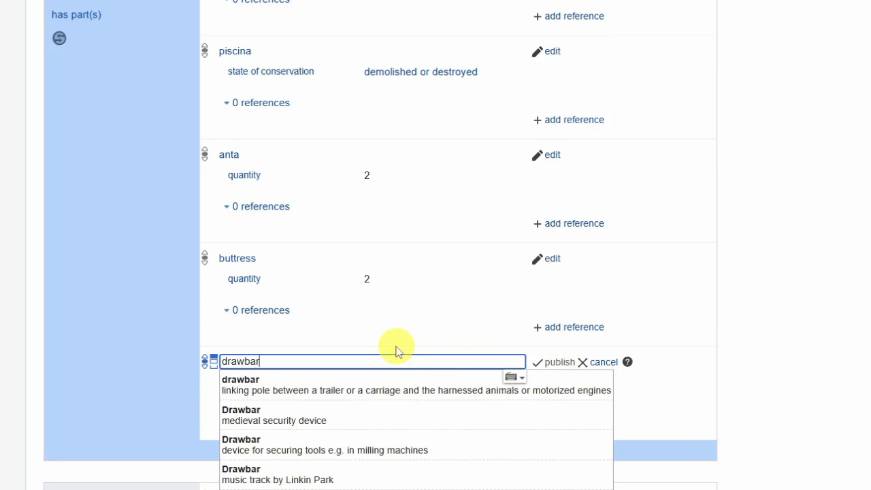
{"action": "type", "text": " s"}
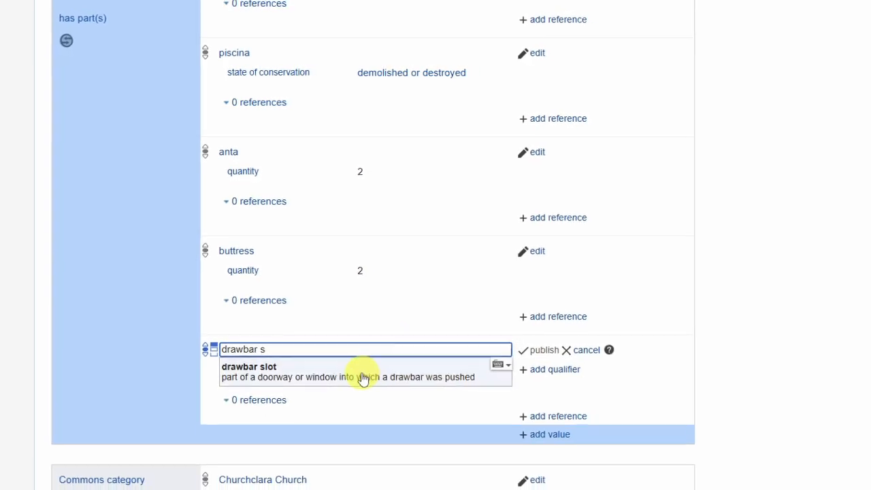
{"action": "left_click", "coordinate": [373, 386]}
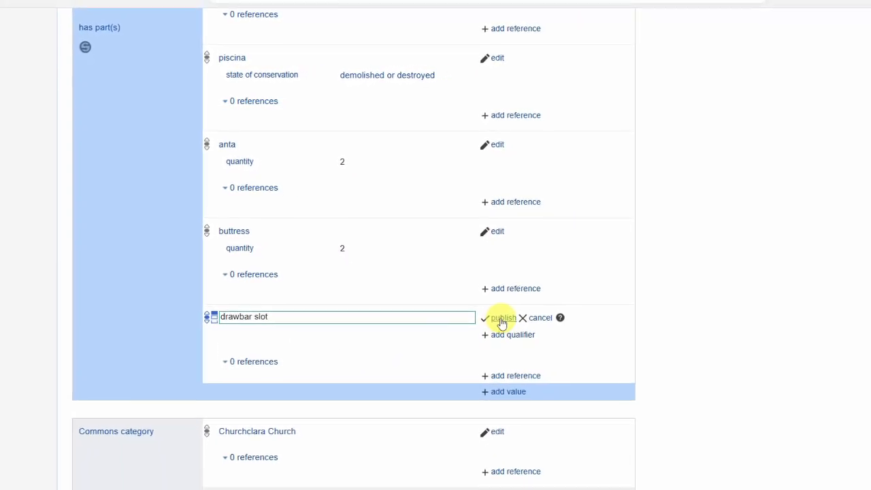
{"action": "left_click", "coordinate": [519, 333]}
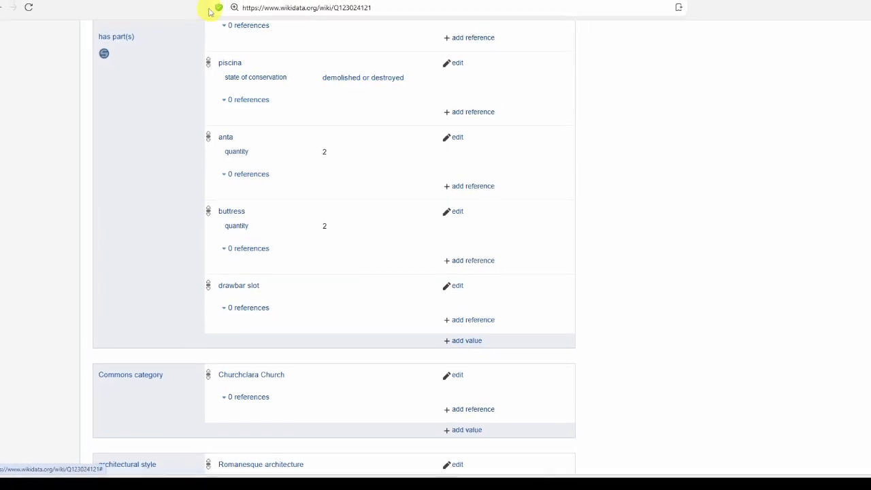
Switch to Wikimedia Commons, return to the Churchclara Church category and open its Interior of Churchclara Church subcategory
{"action": "left_click", "coordinate": [175, 1]}
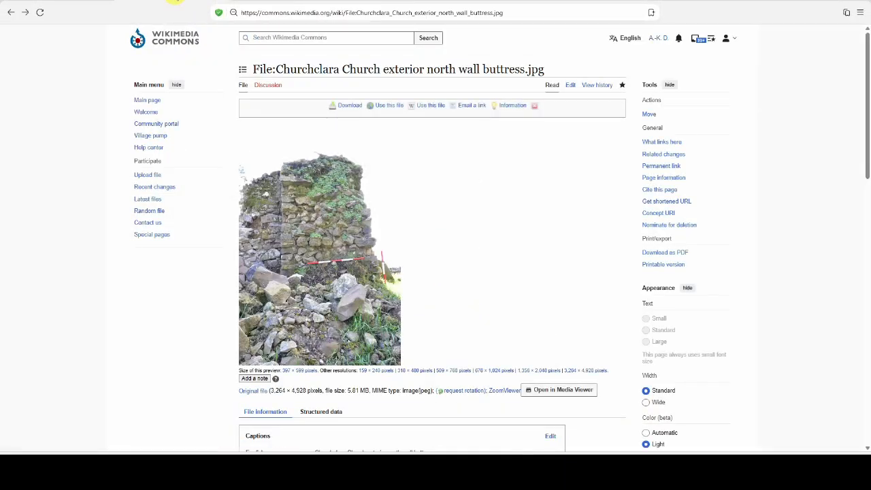
{"action": "left_click", "coordinate": [11, 12]}
{"action": "scroll", "coordinate": [110, 188], "scroll_direction": "up", "scroll_amount": 4}
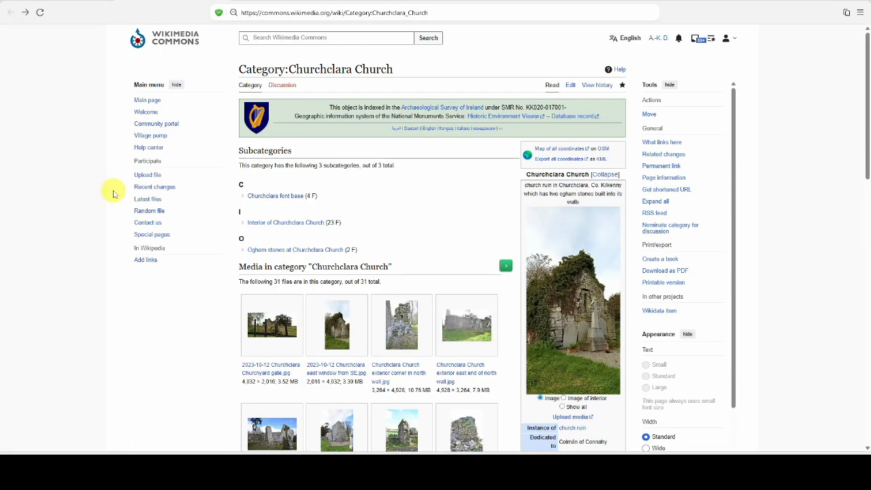
{"action": "left_click", "coordinate": [296, 224]}
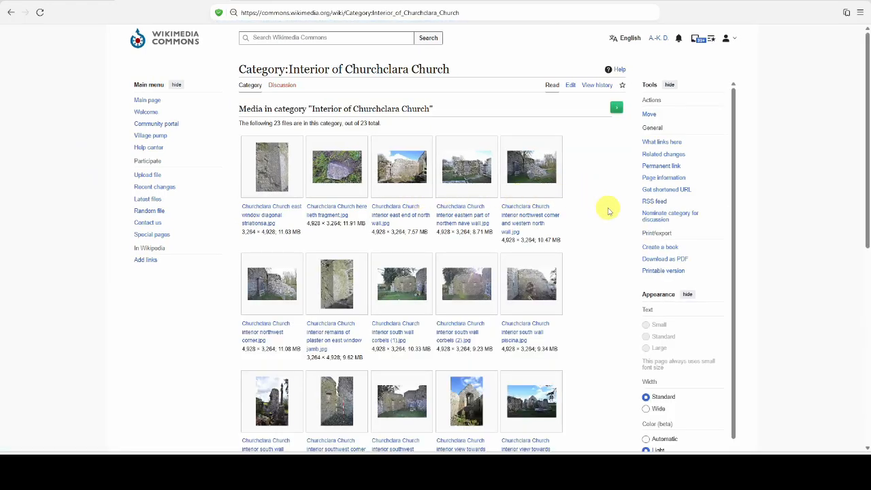
Find the drawbar slot photo among the church interior files and open its file page
{"action": "scroll", "coordinate": [608, 207], "scroll_direction": "down", "scroll_amount": 3}
{"action": "scroll", "coordinate": [608, 210], "scroll_direction": "down", "scroll_amount": 3}
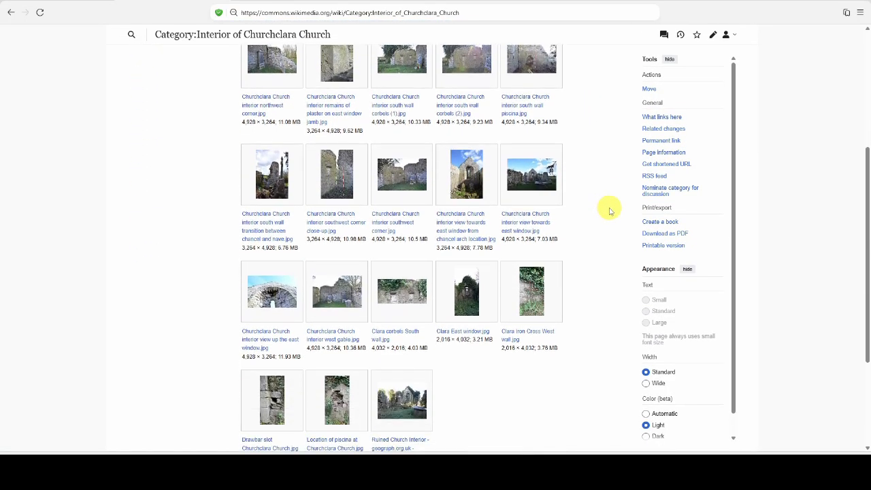
{"action": "scroll", "coordinate": [609, 210], "scroll_direction": "down", "scroll_amount": 3}
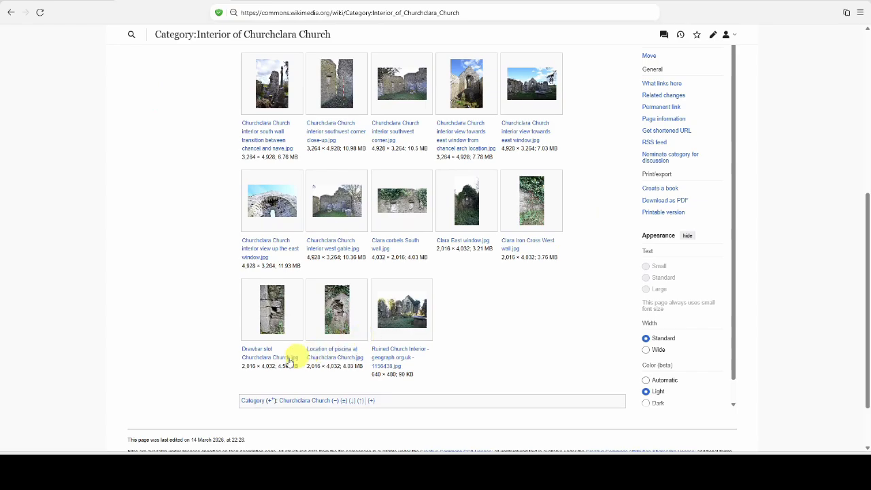
{"action": "left_click", "coordinate": [247, 350]}
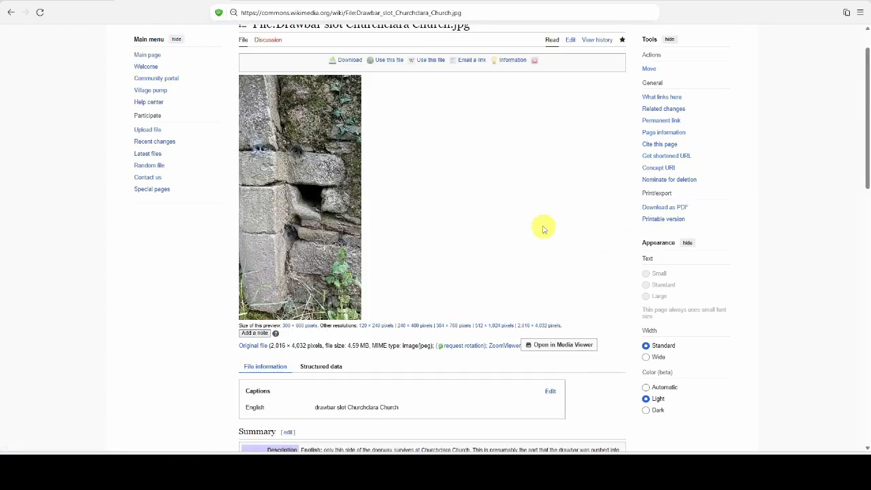
View the drawbar slot photo at 2,016 × 4,032 pixels, examine the slot enlarged, and return to the file page
{"action": "left_click", "coordinate": [538, 325]}
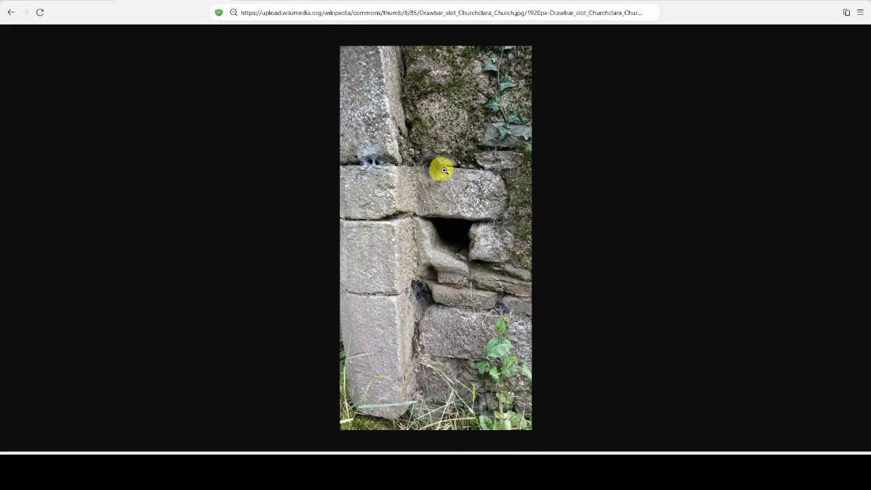
{"action": "left_click", "coordinate": [442, 171]}
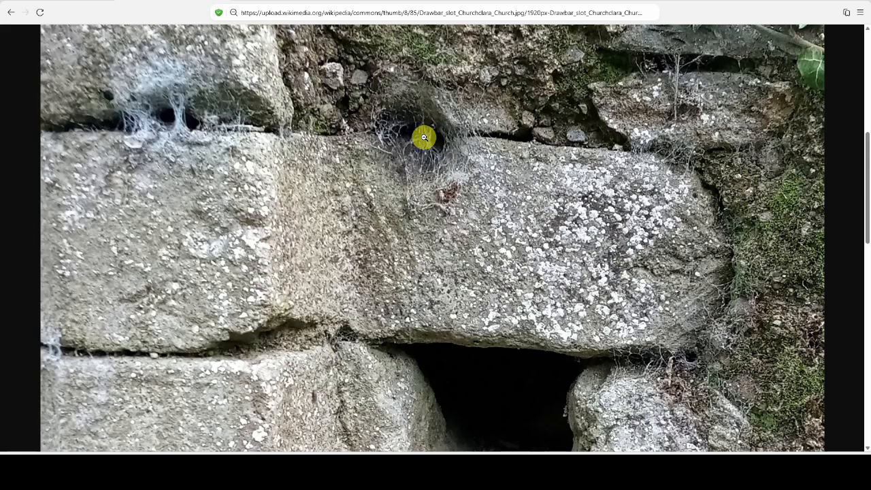
{"action": "left_click", "coordinate": [418, 140]}
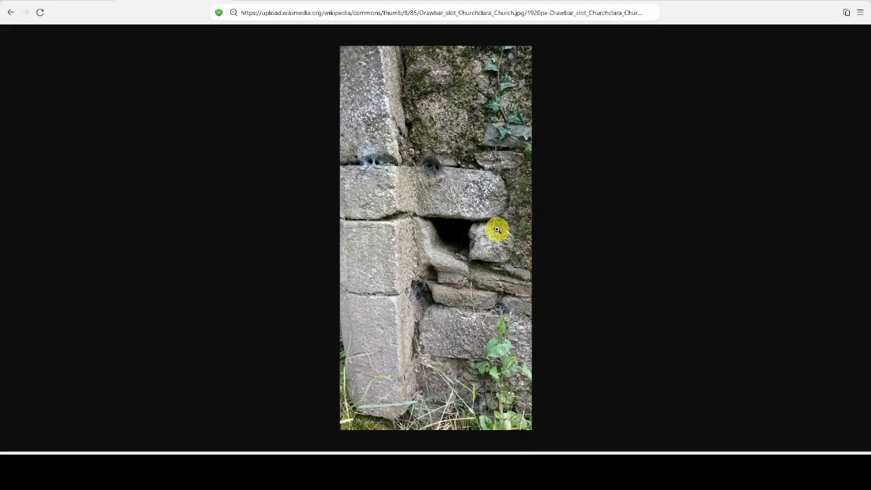
{"action": "left_click", "coordinate": [11, 13]}
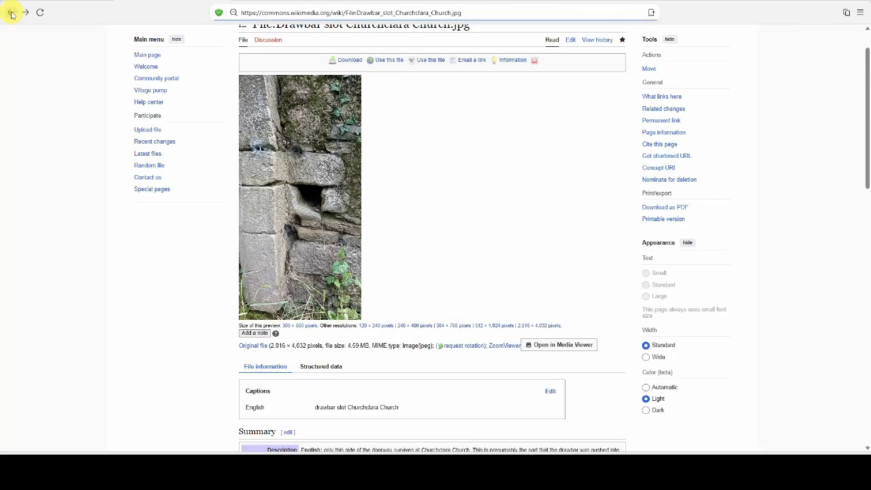